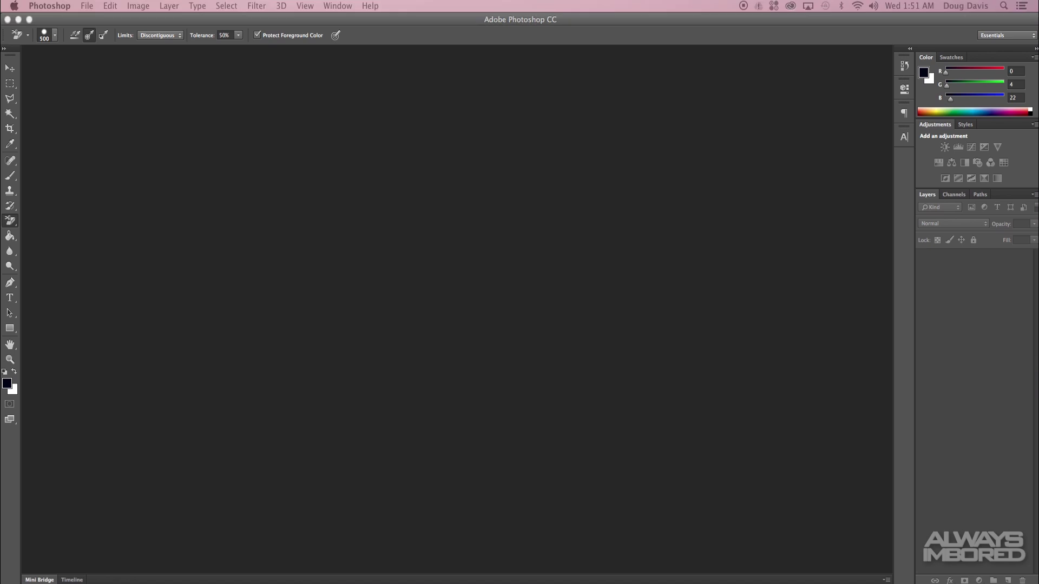
Open single-tree-landscape-with-cloudless-blue-sky.jpg, duplicate its Background layer and hide the original.
{"action": "left_click_drag", "start_coordinate": [0, 201], "coordinate": [327, 203]}
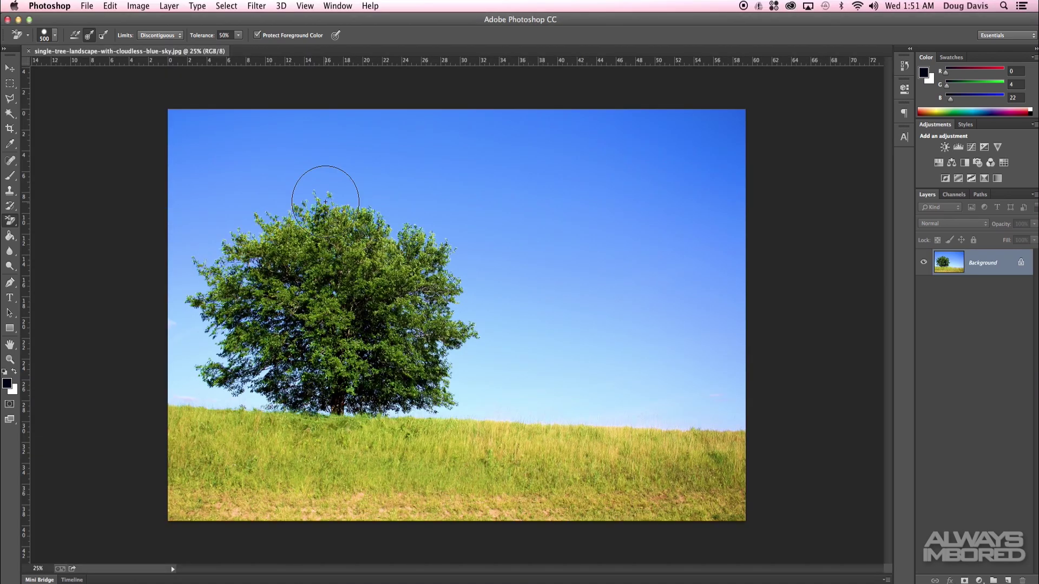
{"action": "left_click", "coordinate": [10, 70]}
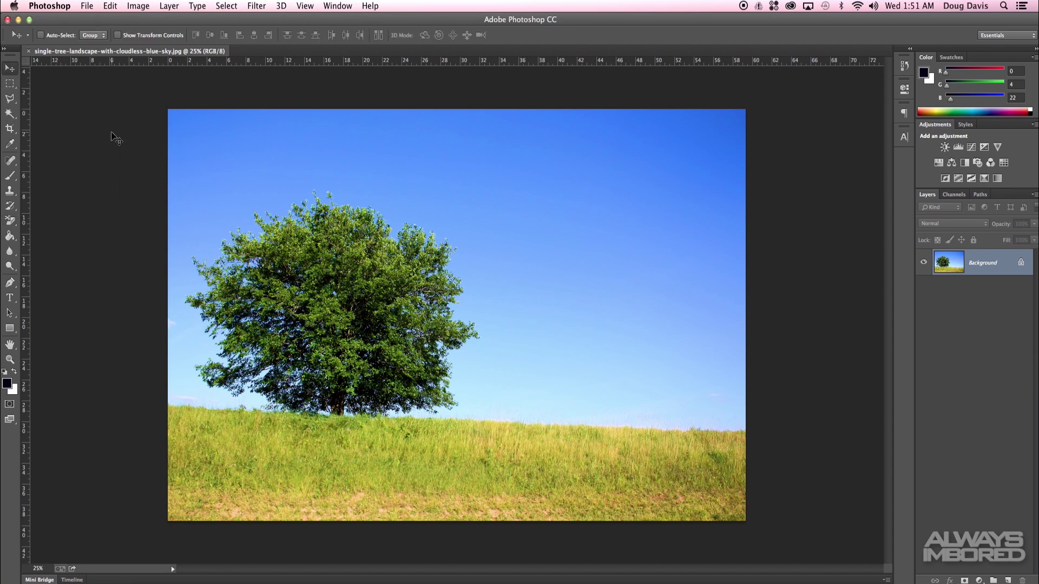
{"action": "left_click_drag", "start_coordinate": [1005, 264], "coordinate": [1007, 580]}
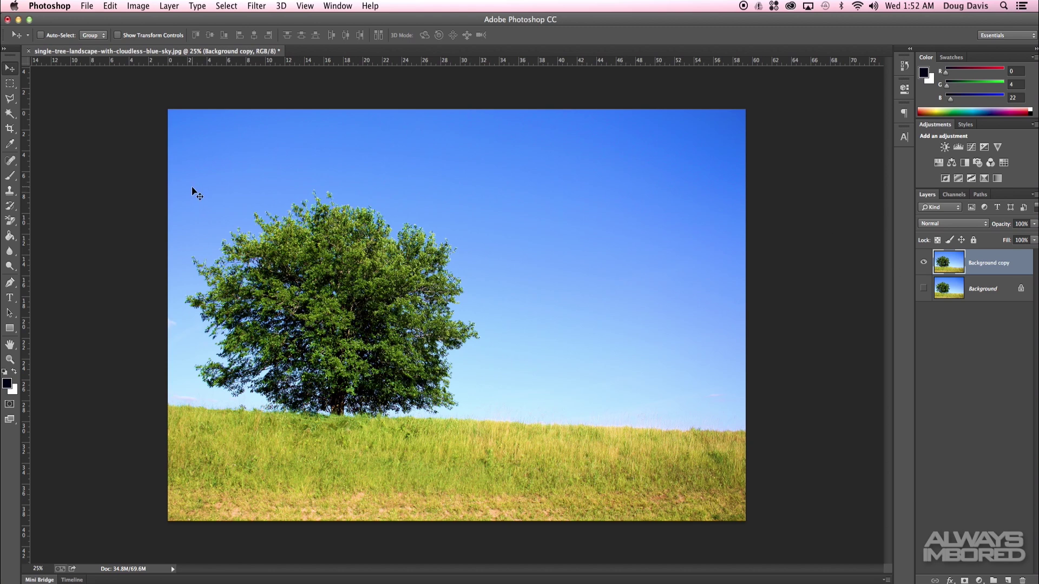
Activate the Background Eraser tool for the Background copy layer.
{"action": "key", "text": "e"}
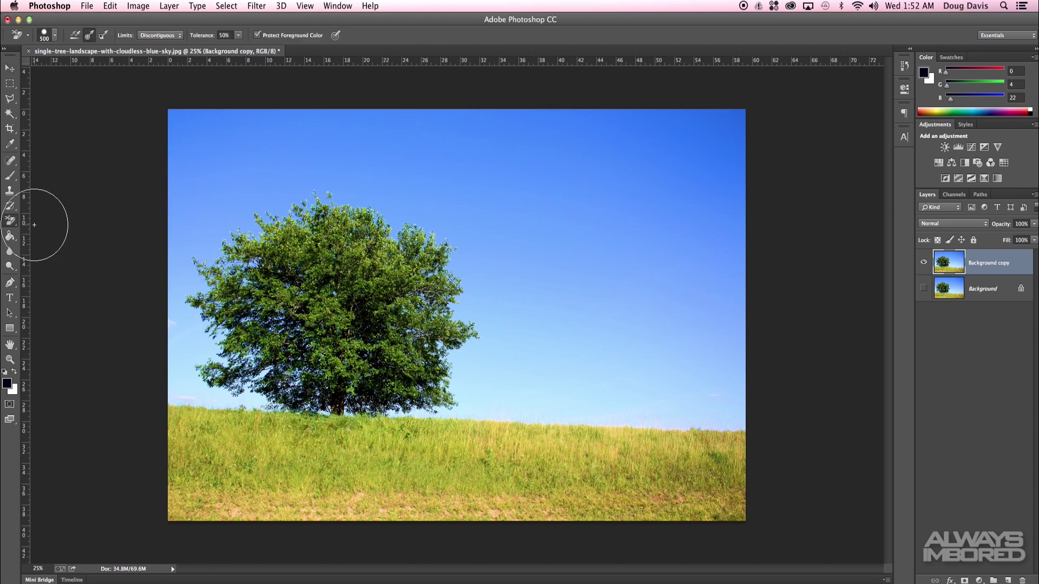
{"action": "right_click", "coordinate": [12, 225]}
{"action": "left_click", "coordinate": [60, 219]}
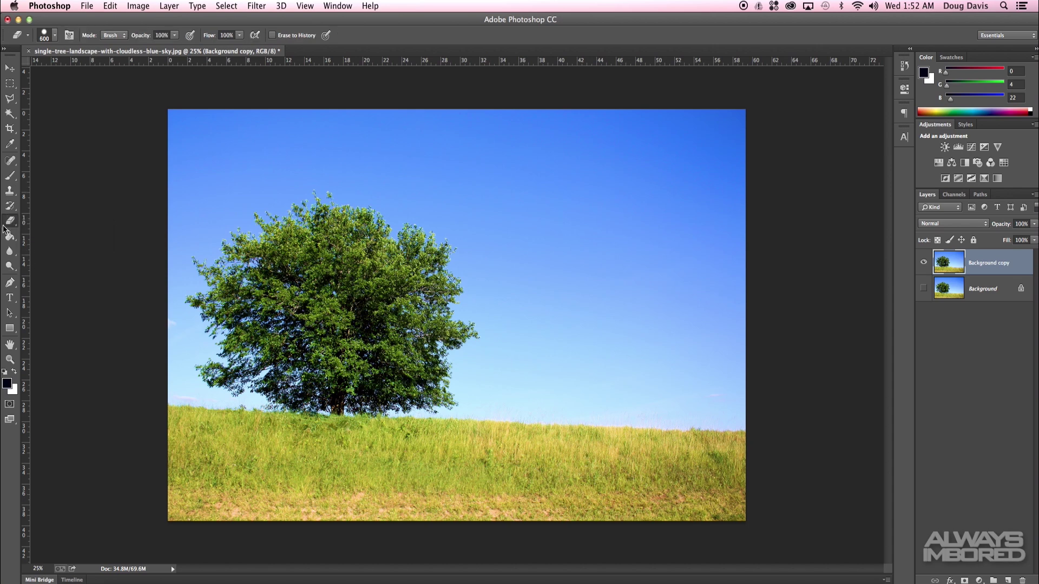
{"action": "right_click", "coordinate": [12, 225]}
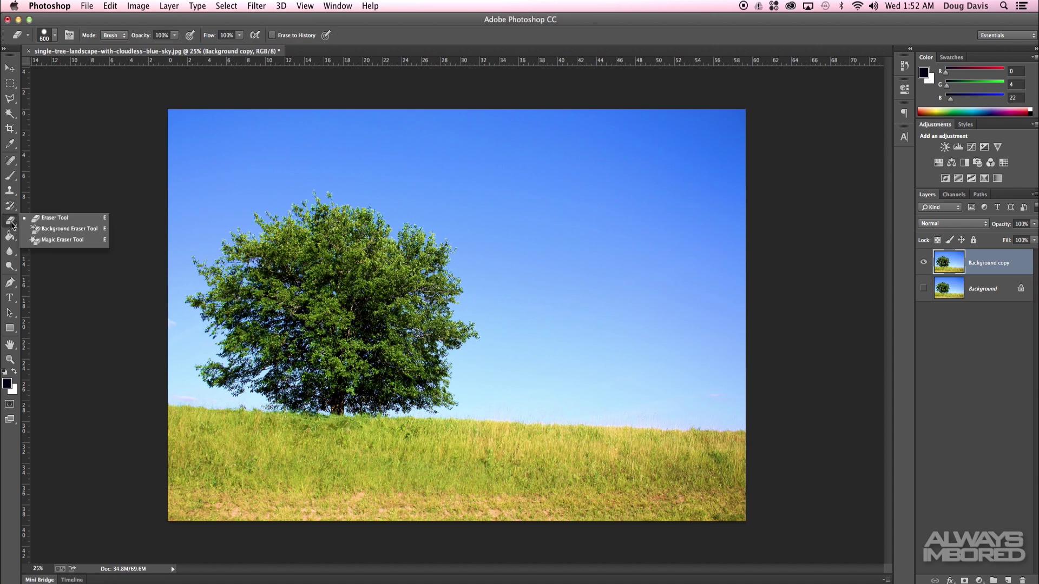
{"action": "left_click", "coordinate": [76, 229]}
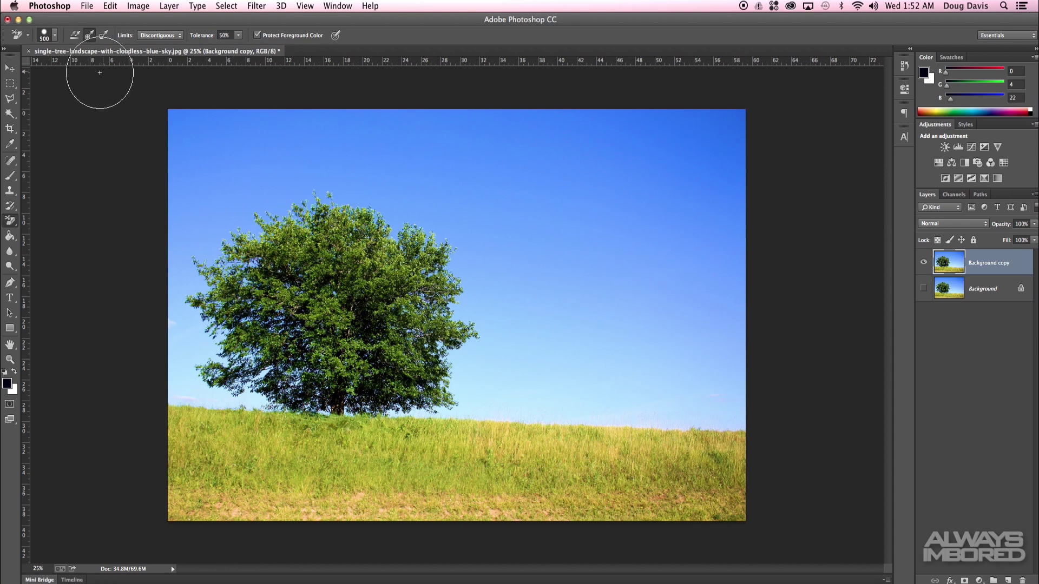
Set the Background Eraser's limits to Contiguous and turn off Protect Foreground Color.
{"action": "left_click", "coordinate": [54, 36]}
{"action": "left_click", "coordinate": [55, 36]}
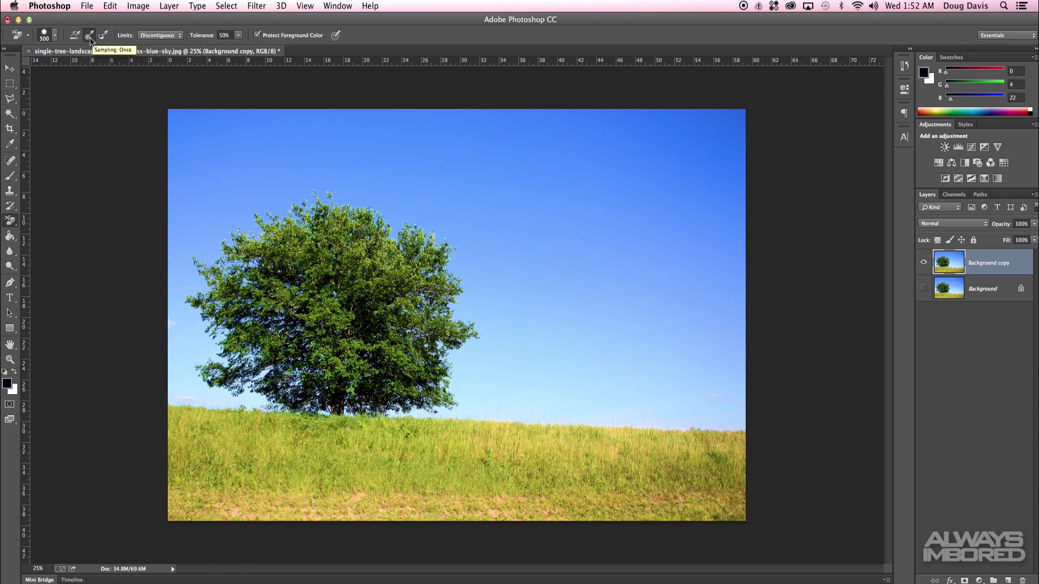
{"action": "left_click", "coordinate": [171, 37]}
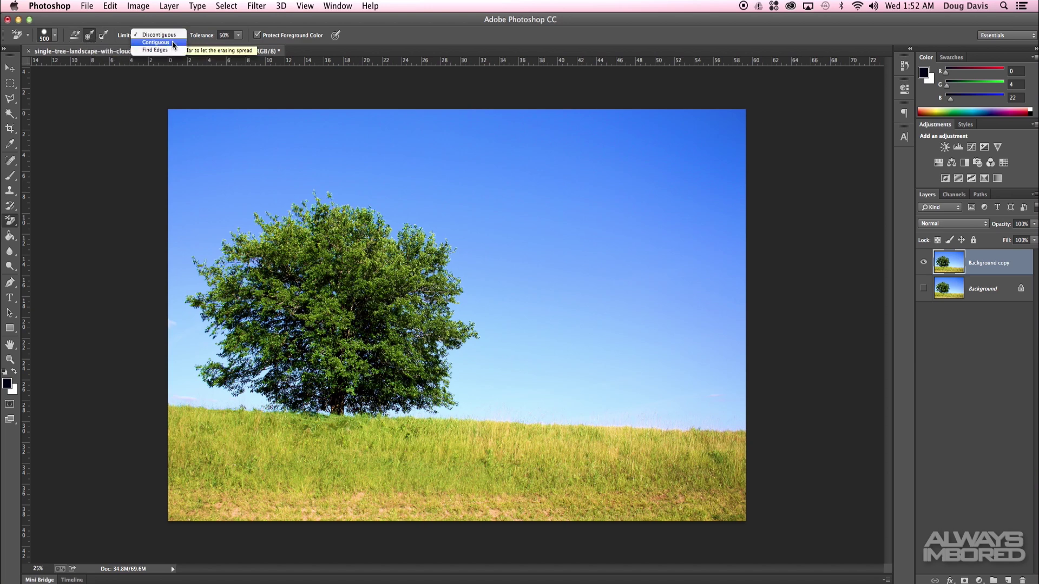
{"action": "left_click", "coordinate": [173, 40]}
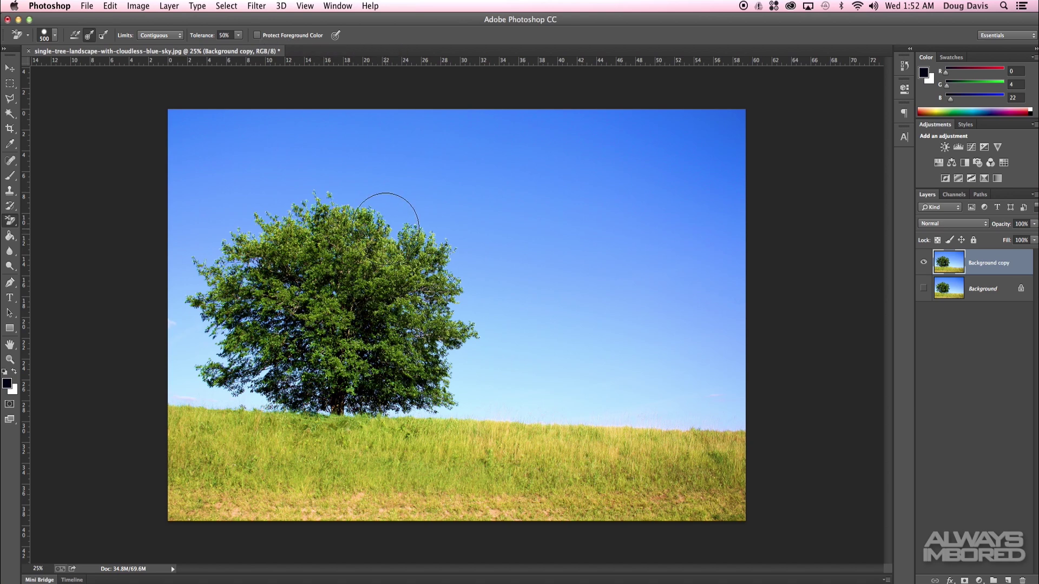
{"action": "right_click", "coordinate": [419, 223]}
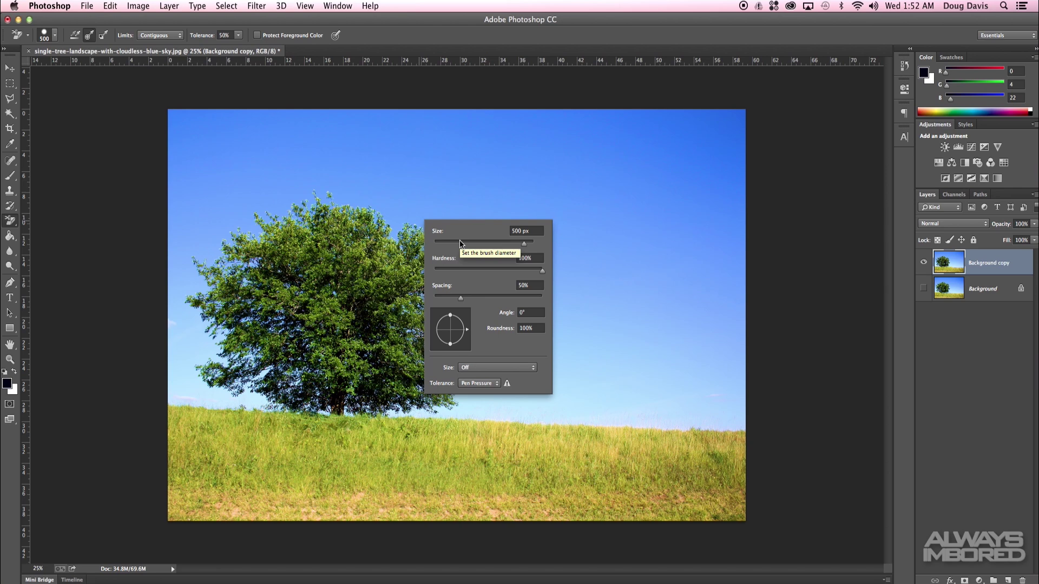
{"action": "left_click", "coordinate": [660, 243]}
{"action": "key", "text": "super+z"}
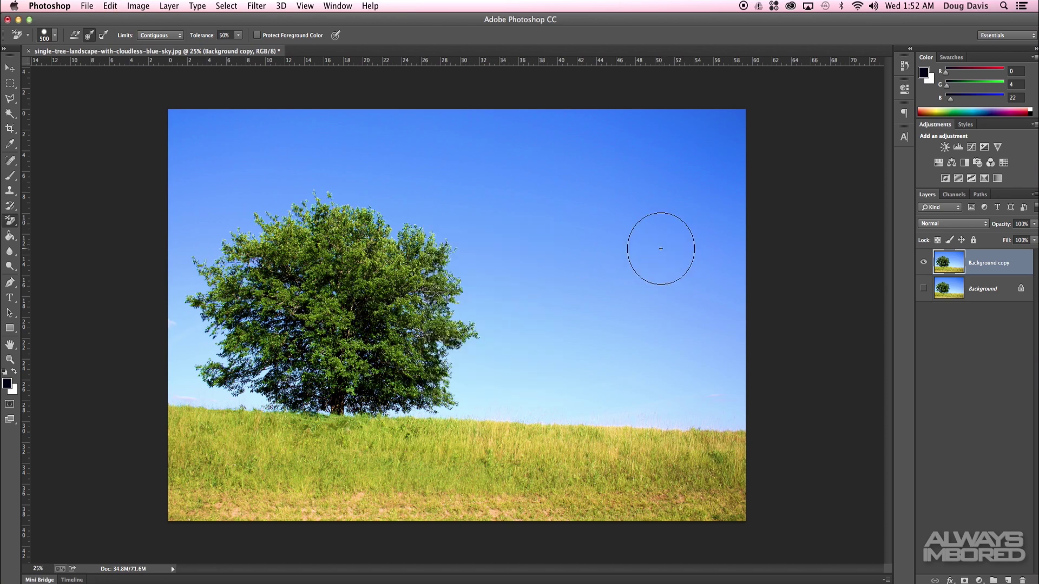
Reduce the Background Eraser's brush size to 400 px, keeping 100% hardness.
{"action": "key", "text": "bracketleft"}
{"action": "key", "text": "bracketleft"}
{"action": "key", "text": "bracketright"}
{"action": "key", "text": "bracketright"}
{"action": "key", "text": "bracketright"}
{"action": "key", "text": "bracketleft"}
{"action": "key", "text": "bracketleft"}
{"action": "key", "text": "bracketleft"}
{"action": "key", "text": "bracketright"}
{"action": "right_click", "coordinate": [557, 233]}
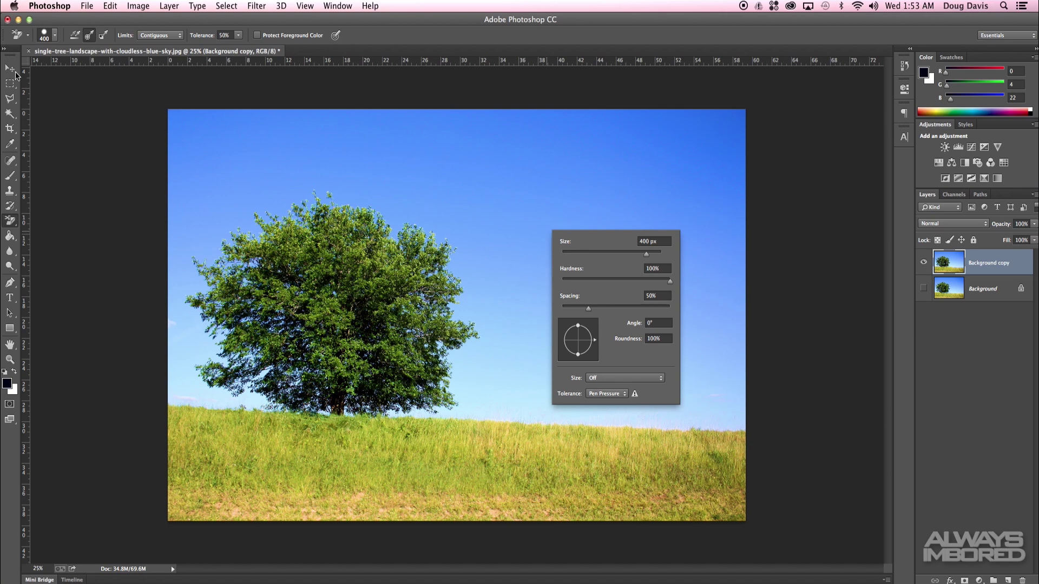
{"action": "key", "text": "v"}
{"action": "key", "text": "e"}
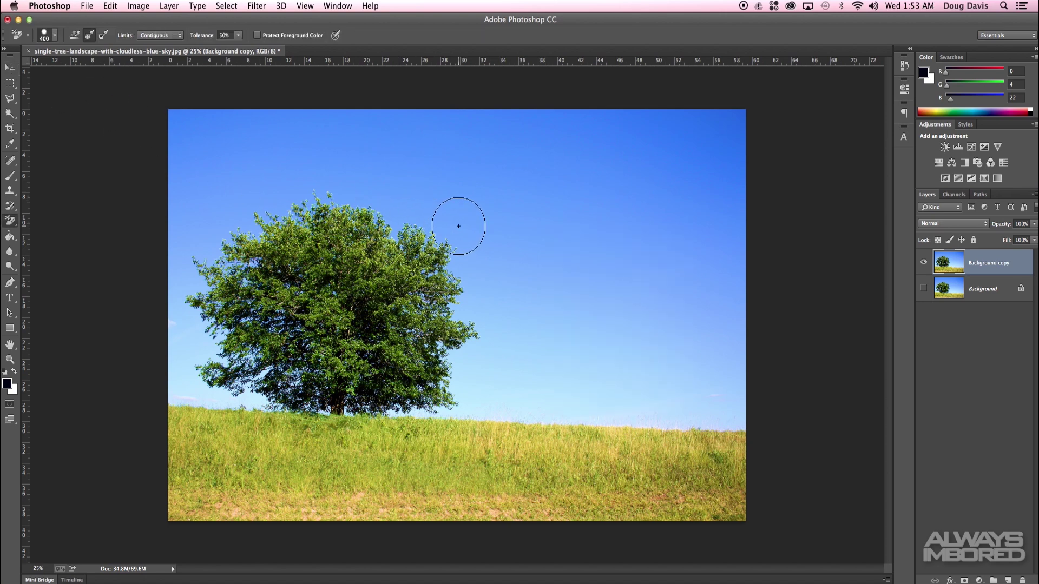
Erase a strip of upper sky with the Background Eraser, and clear most of the sky away from the tree with the 600 px Eraser.
{"action": "left_click", "coordinate": [218, 160]}
{"action": "mouse_move", "coordinate": [218, 161]}
{"action": "left_mouse_down"}
{"action": "mouse_move", "coordinate": [395, 136]}
{"action": "mouse_move", "coordinate": [480, 159]}
{"action": "mouse_move", "coordinate": [533, 227]}
{"action": "mouse_move", "coordinate": [550, 231]}
{"action": "mouse_move", "coordinate": [474, 171]}
{"action": "mouse_move", "coordinate": [440, 159]}
{"action": "mouse_move", "coordinate": [455, 176]}
{"action": "left_mouse_up"}
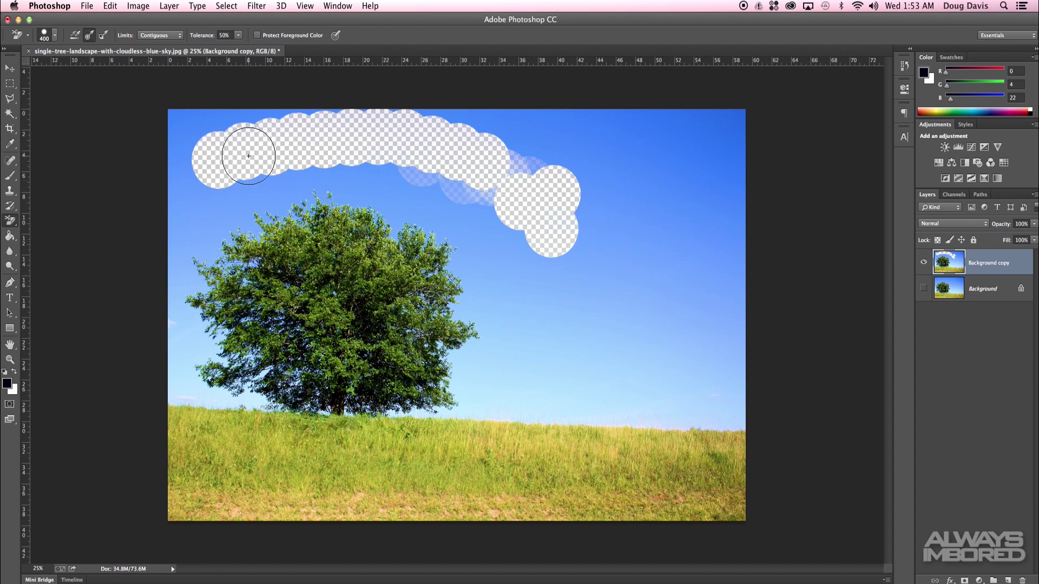
{"action": "right_click", "coordinate": [11, 224]}
{"action": "left_click", "coordinate": [50, 218]}
{"action": "mouse_move", "coordinate": [158, 128]}
{"action": "left_mouse_down"}
{"action": "mouse_move", "coordinate": [201, 121]}
{"action": "mouse_move", "coordinate": [661, 141]}
{"action": "mouse_move", "coordinate": [647, 133]}
{"action": "mouse_move", "coordinate": [765, 127]}
{"action": "mouse_move", "coordinate": [748, 119]}
{"action": "mouse_move", "coordinate": [735, 307]}
{"action": "mouse_move", "coordinate": [713, 301]}
{"action": "mouse_move", "coordinate": [668, 205]}
{"action": "mouse_move", "coordinate": [674, 175]}
{"action": "mouse_move", "coordinate": [615, 187]}
{"action": "mouse_move", "coordinate": [660, 236]}
{"action": "mouse_move", "coordinate": [601, 248]}
{"action": "mouse_move", "coordinate": [591, 275]}
{"action": "mouse_move", "coordinate": [547, 252]}
{"action": "mouse_move", "coordinate": [492, 190]}
{"action": "mouse_move", "coordinate": [446, 167]}
{"action": "mouse_move", "coordinate": [297, 135]}
{"action": "mouse_move", "coordinate": [223, 166]}
{"action": "left_mouse_up"}
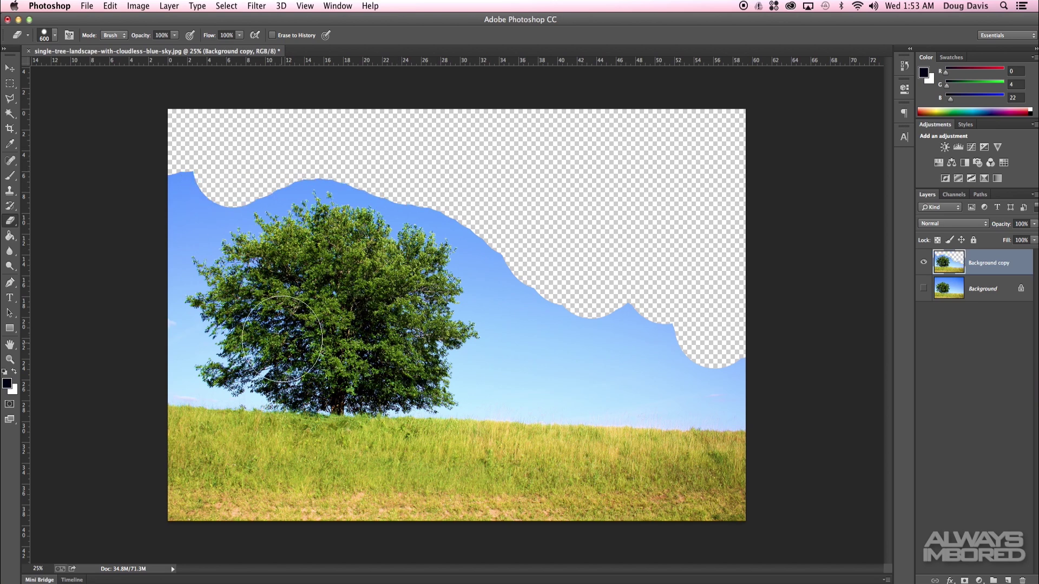
{"action": "mouse_move", "coordinate": [236, 150]}
{"action": "left_mouse_down"}
{"action": "mouse_move", "coordinate": [158, 181]}
{"action": "mouse_move", "coordinate": [173, 197]}
{"action": "left_mouse_up"}
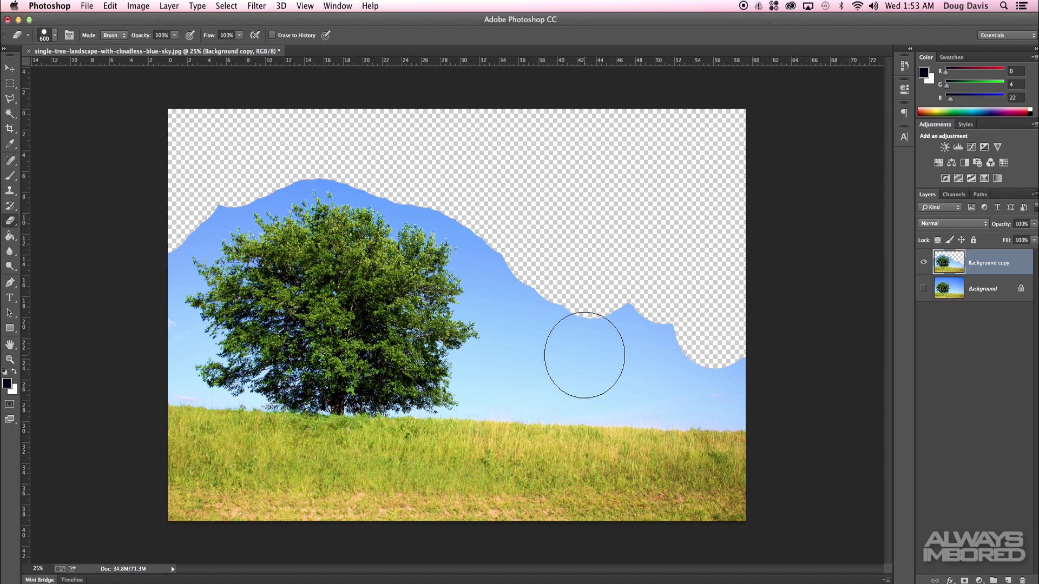
{"action": "mouse_move", "coordinate": [671, 381]}
{"action": "left_mouse_down"}
{"action": "mouse_move", "coordinate": [693, 357]}
{"action": "mouse_move", "coordinate": [644, 358]}
{"action": "mouse_move", "coordinate": [579, 297]}
{"action": "mouse_move", "coordinate": [533, 313]}
{"action": "mouse_move", "coordinate": [525, 269]}
{"action": "mouse_move", "coordinate": [464, 180]}
{"action": "left_mouse_up"}
{"action": "mouse_move", "coordinate": [262, 151]}
{"action": "left_mouse_down"}
{"action": "mouse_move", "coordinate": [164, 225]}
{"action": "mouse_move", "coordinate": [132, 302]}
{"action": "left_mouse_up"}
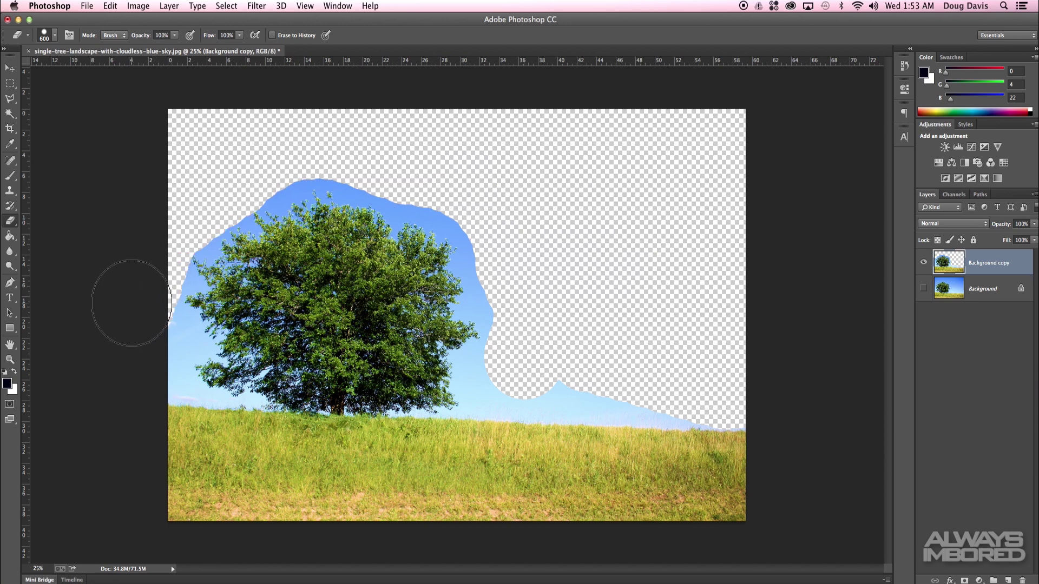
Switch back to the Background Eraser and sample the blue sky just above the tree as the foreground color.
{"action": "right_click", "coordinate": [12, 222]}
{"action": "left_click", "coordinate": [66, 229]}
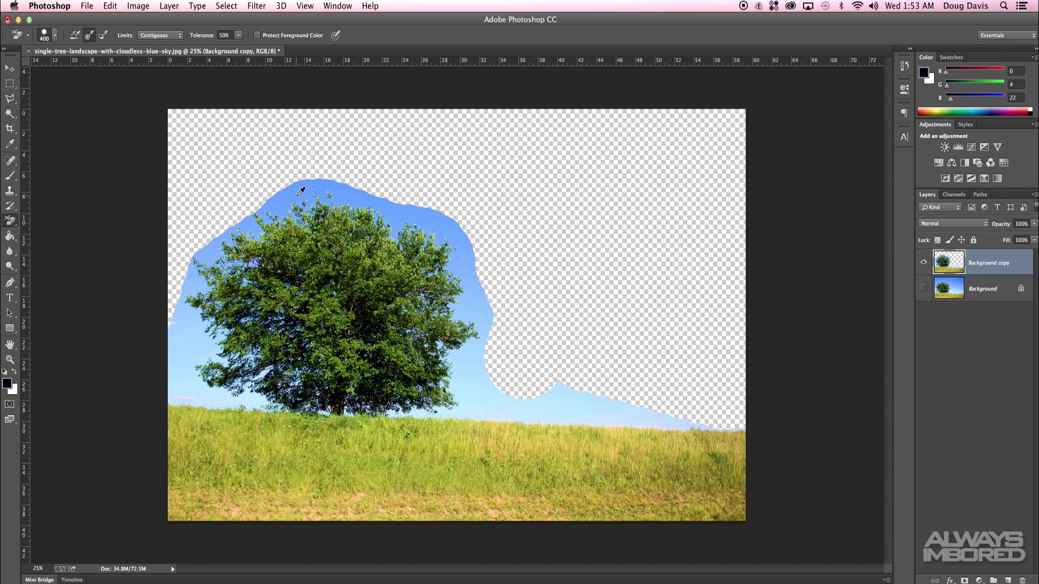
{"action": "left_click", "coordinate": [403, 212], "text": "alt"}
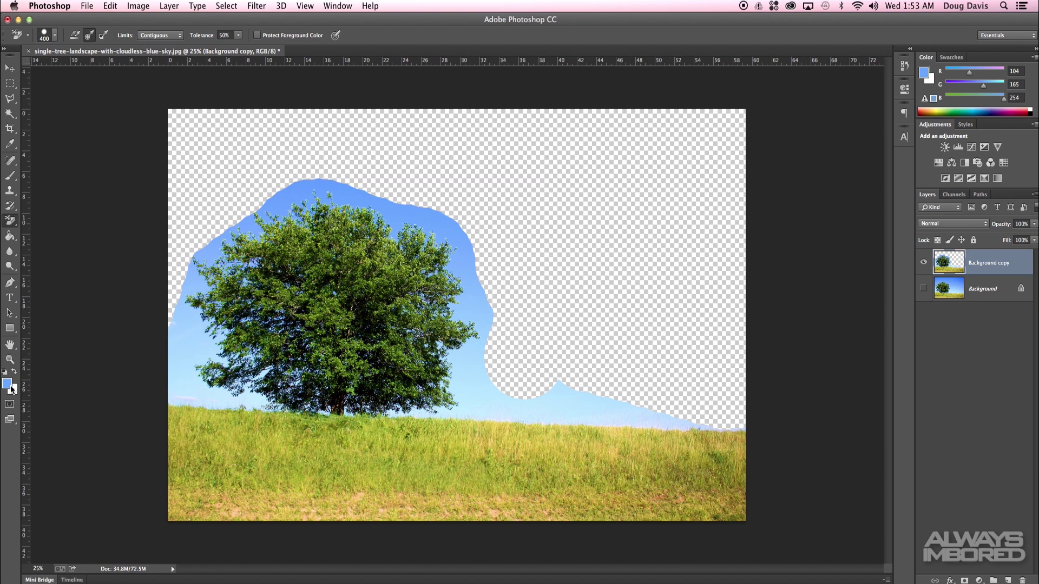
Erase the remaining sky around the tree's crown and along the horizon to its right with the Background Eraser.
{"action": "left_click", "coordinate": [393, 215]}
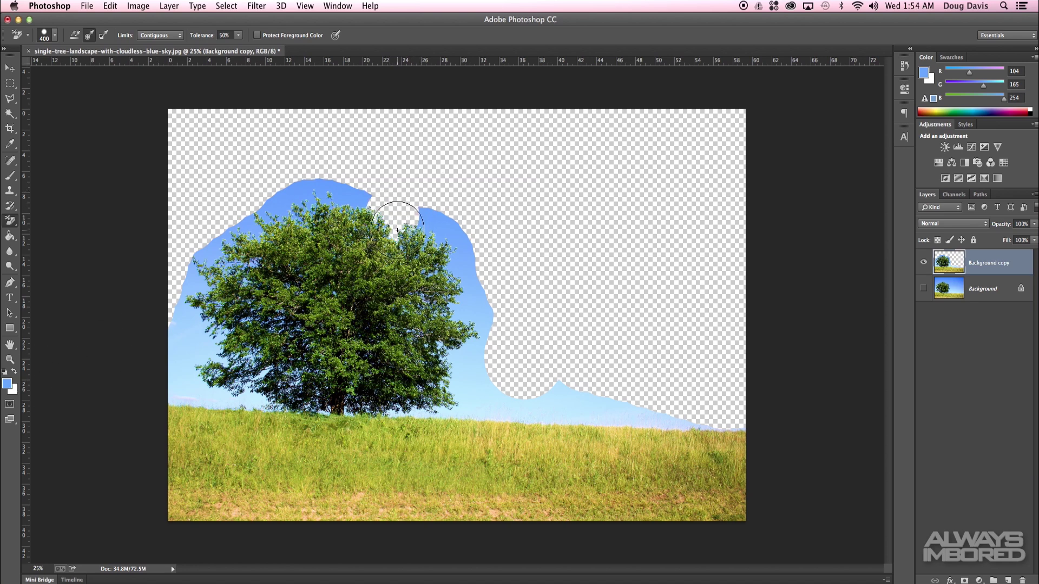
{"action": "mouse_move", "coordinate": [397, 230]}
{"action": "left_mouse_down"}
{"action": "mouse_move", "coordinate": [348, 194]}
{"action": "mouse_move", "coordinate": [300, 192]}
{"action": "mouse_move", "coordinate": [263, 213]}
{"action": "mouse_move", "coordinate": [271, 206]}
{"action": "mouse_move", "coordinate": [216, 243]}
{"action": "mouse_move", "coordinate": [193, 282]}
{"action": "mouse_move", "coordinate": [190, 331]}
{"action": "left_mouse_up"}
{"action": "mouse_move", "coordinate": [435, 270]}
{"action": "left_mouse_down"}
{"action": "mouse_move", "coordinate": [466, 266]}
{"action": "mouse_move", "coordinate": [473, 305]}
{"action": "mouse_move", "coordinate": [436, 222]}
{"action": "left_mouse_up"}
{"action": "left_click", "coordinate": [464, 234]}
{"action": "left_click", "coordinate": [574, 402]}
{"action": "left_click_drag", "start_coordinate": [631, 409], "coordinate": [693, 418]}
{"action": "mouse_move", "coordinate": [498, 400]}
{"action": "left_mouse_down"}
{"action": "mouse_move", "coordinate": [521, 404]}
{"action": "mouse_move", "coordinate": [473, 399]}
{"action": "mouse_move", "coordinate": [467, 369]}
{"action": "mouse_move", "coordinate": [484, 339]}
{"action": "left_mouse_up"}
{"action": "left_click", "coordinate": [483, 339]}
{"action": "left_click", "coordinate": [509, 416]}
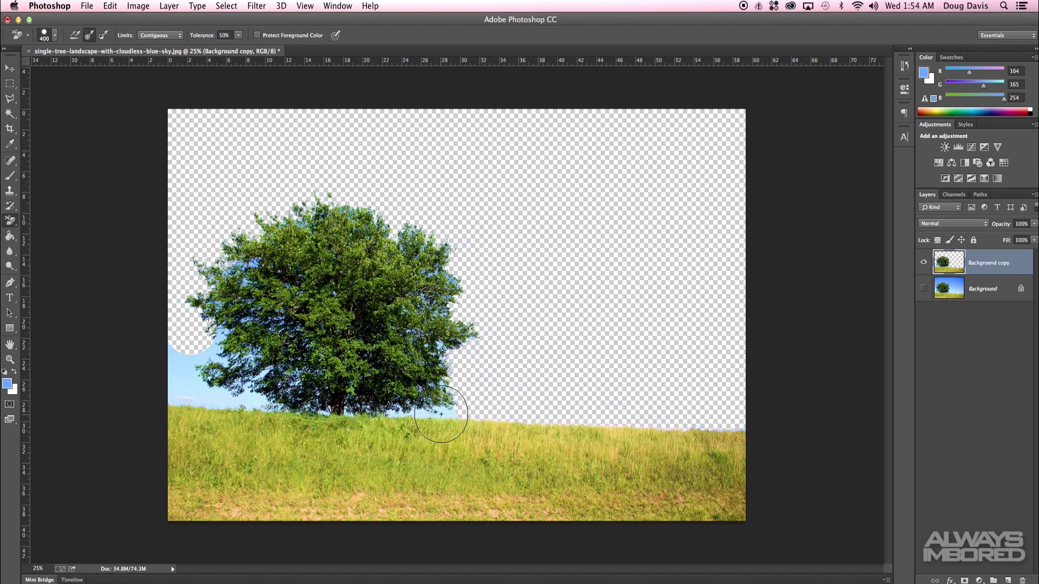
Erase the leftover sky beneath the lower branches, along the left horizon and between the leaves on the tree's left side.
{"action": "left_click_drag", "start_coordinate": [450, 412], "coordinate": [417, 414]}
{"action": "left_click", "coordinate": [242, 402]}
{"action": "left_click", "coordinate": [200, 402]}
{"action": "left_click_drag", "start_coordinate": [177, 371], "coordinate": [176, 398]}
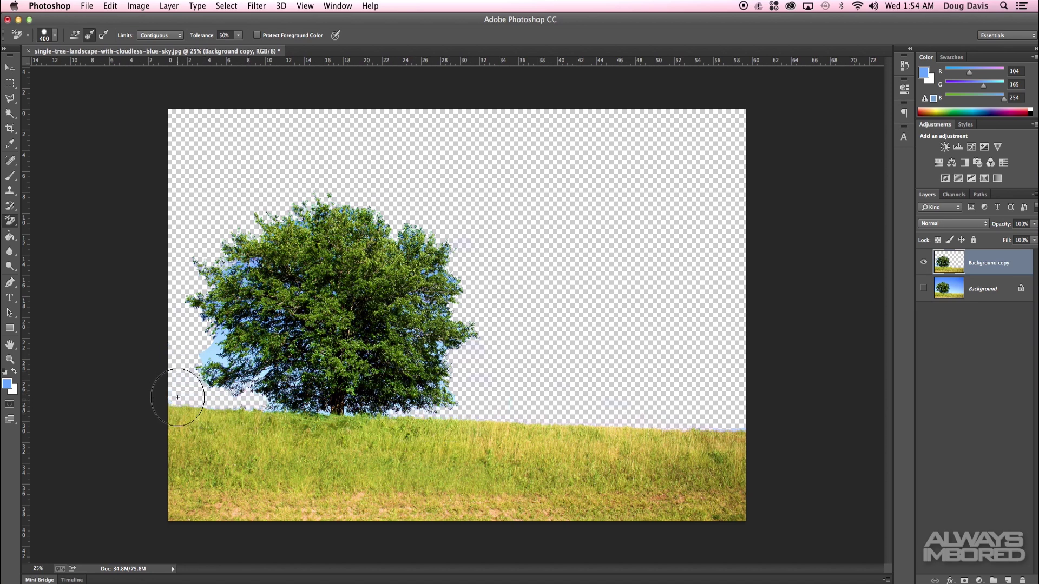
{"action": "left_click", "coordinate": [213, 351]}
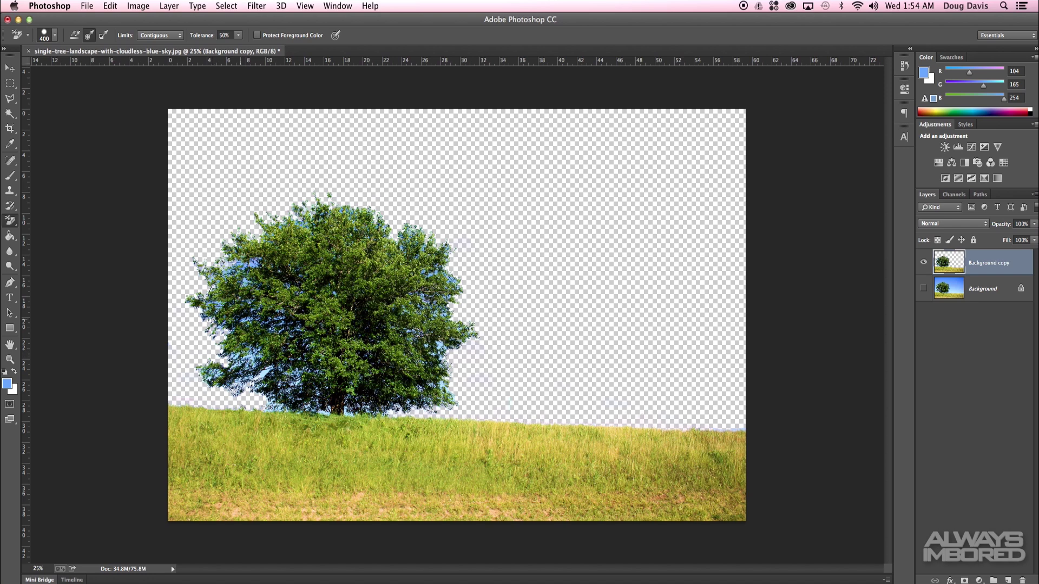
{"action": "left_click", "coordinate": [242, 263]}
Add a new layer filled with black and place it directly below the Background copy layer.
{"action": "left_click", "coordinate": [1009, 580]}
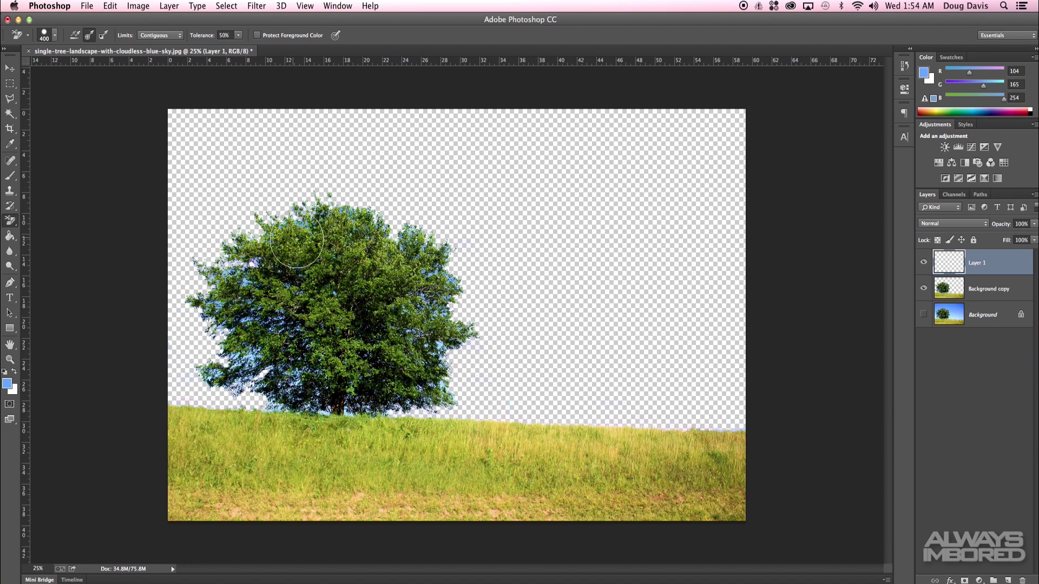
{"action": "key", "text": "d"}
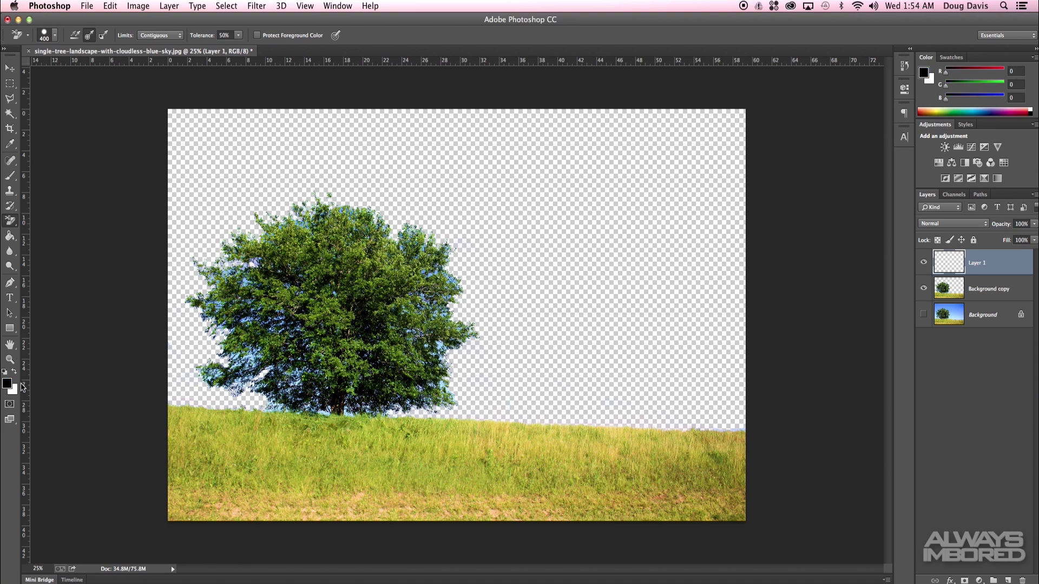
{"action": "key", "text": "g"}
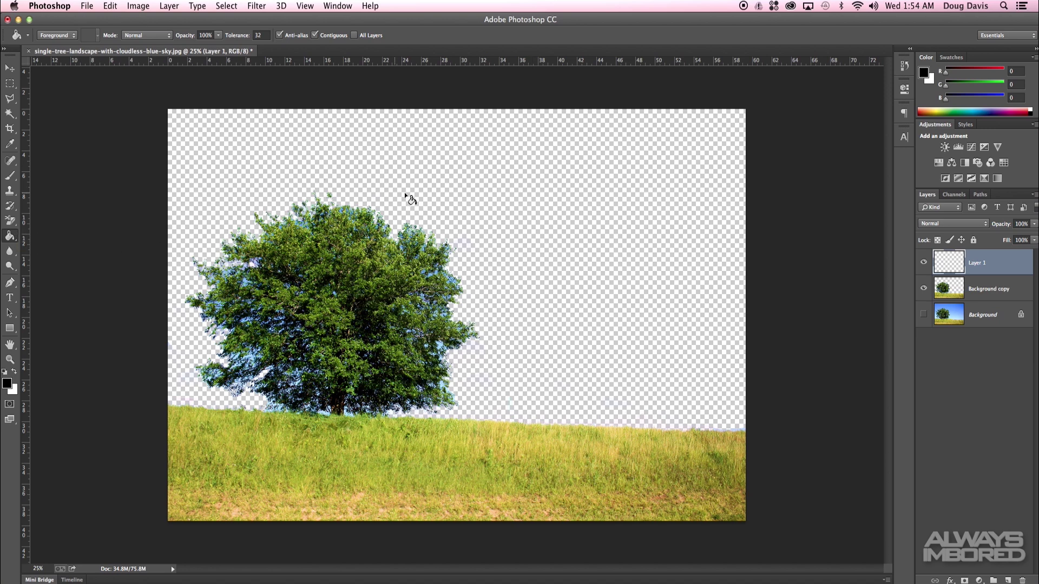
{"action": "left_click", "coordinate": [498, 201]}
{"action": "left_click_drag", "start_coordinate": [994, 270], "coordinate": [1003, 299]}
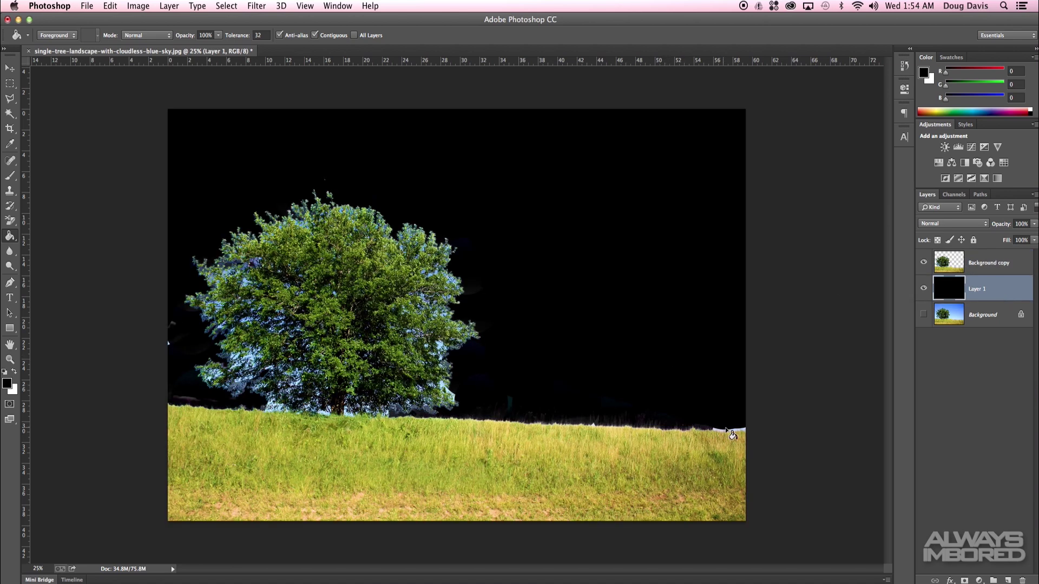
Toggle the black layer's visibility to compare the cutout edges, and leave it hidden.
{"action": "left_click", "coordinate": [923, 289]}
{"action": "left_click", "coordinate": [923, 289]}
{"action": "left_click", "coordinate": [923, 289]}
{"action": "left_click", "coordinate": [923, 289]}
{"action": "left_click", "coordinate": [924, 288]}
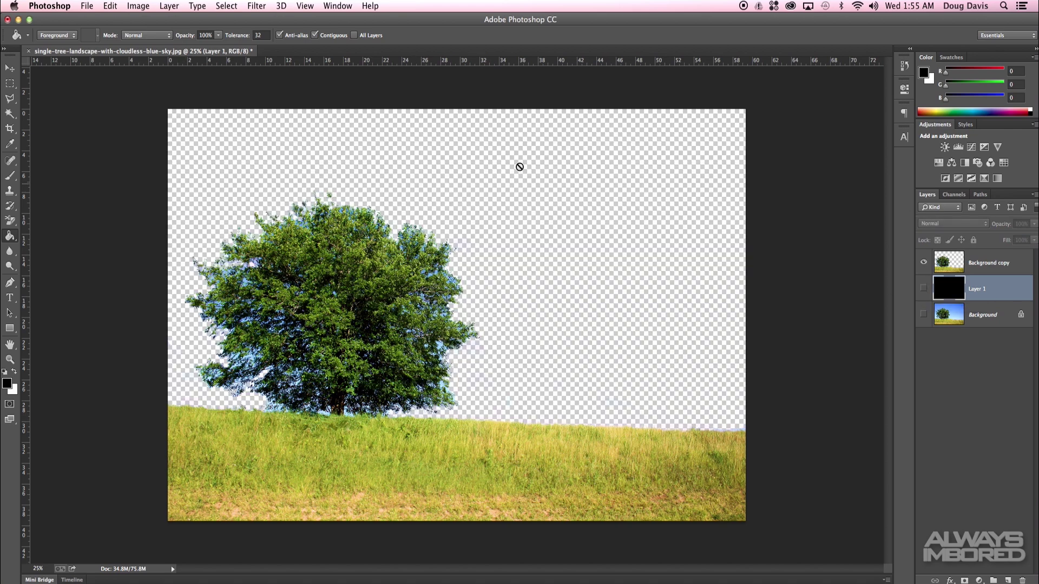
Reactivate the Background Eraser and select the Background copy layer for erasing.
{"action": "left_click", "coordinate": [10, 221]}
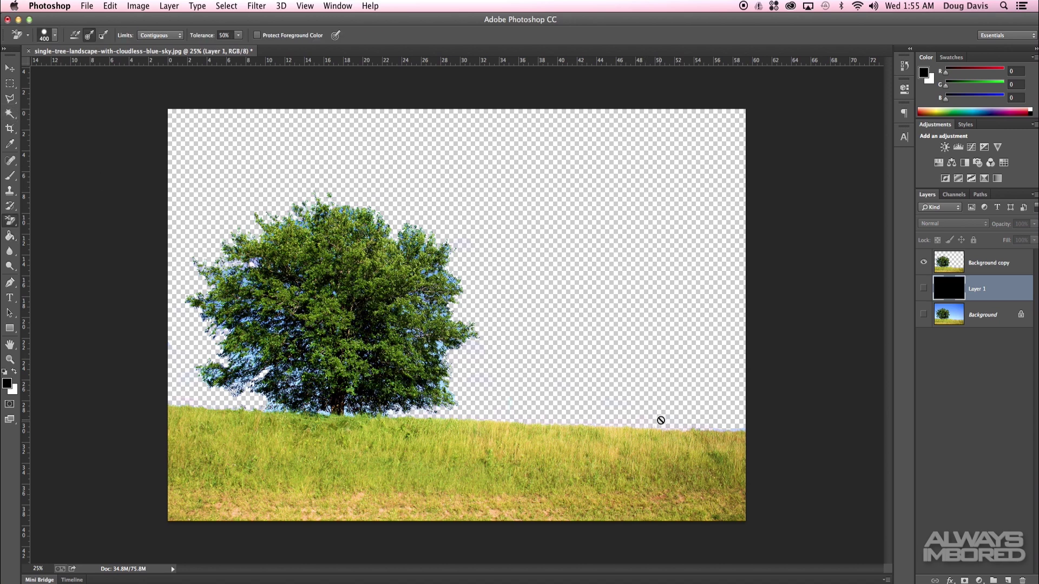
{"action": "left_click", "coordinate": [986, 272]}
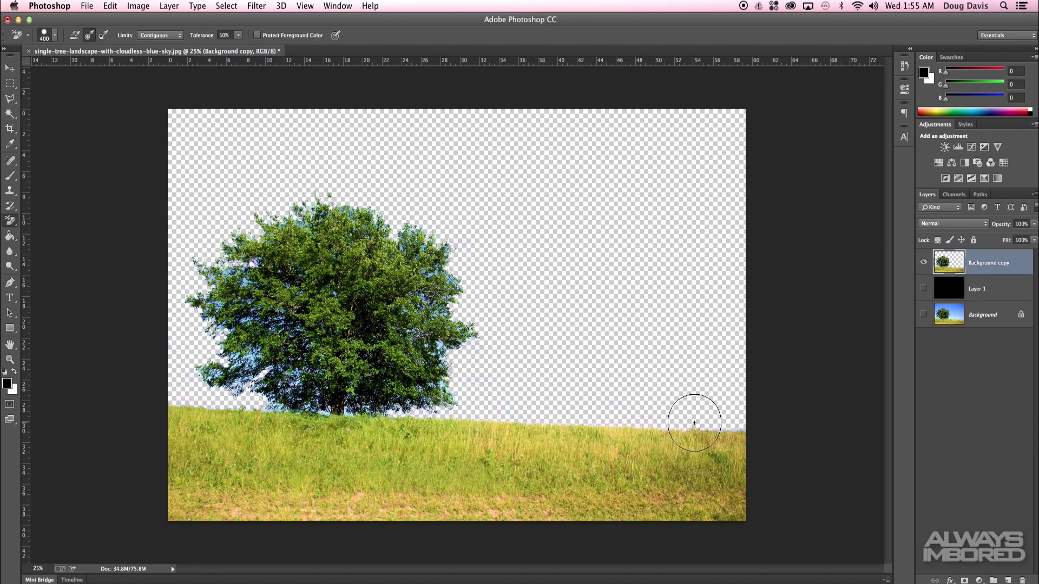
Try the Background Eraser on the right horizon and inside the tree's foliage, undoing each stroke.
{"action": "left_click_drag", "start_coordinate": [695, 429], "coordinate": [687, 429]}
{"action": "key", "text": "super+z"}
{"action": "left_click", "coordinate": [397, 265]}
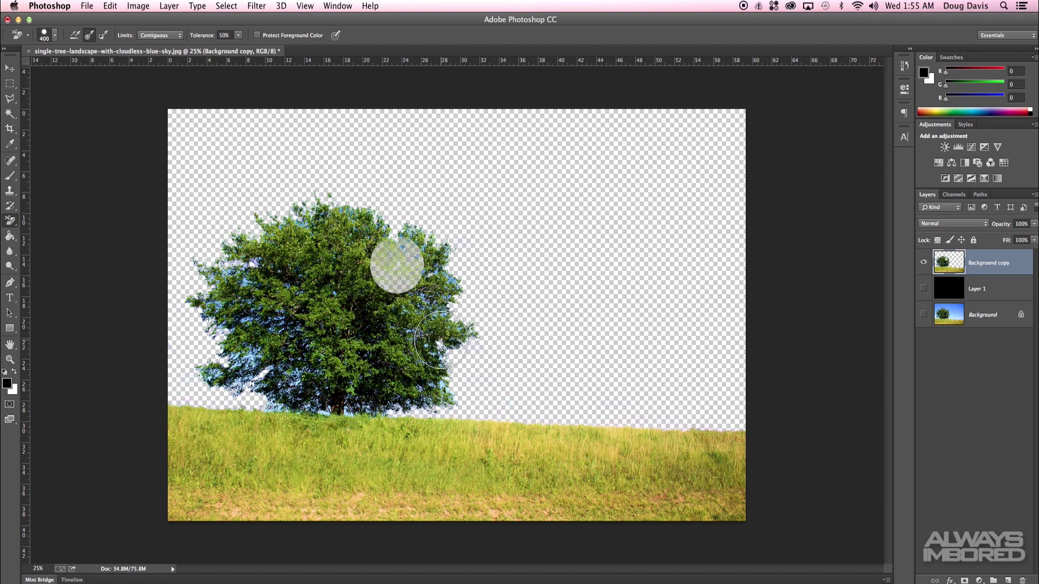
{"action": "key", "text": "super+z"}
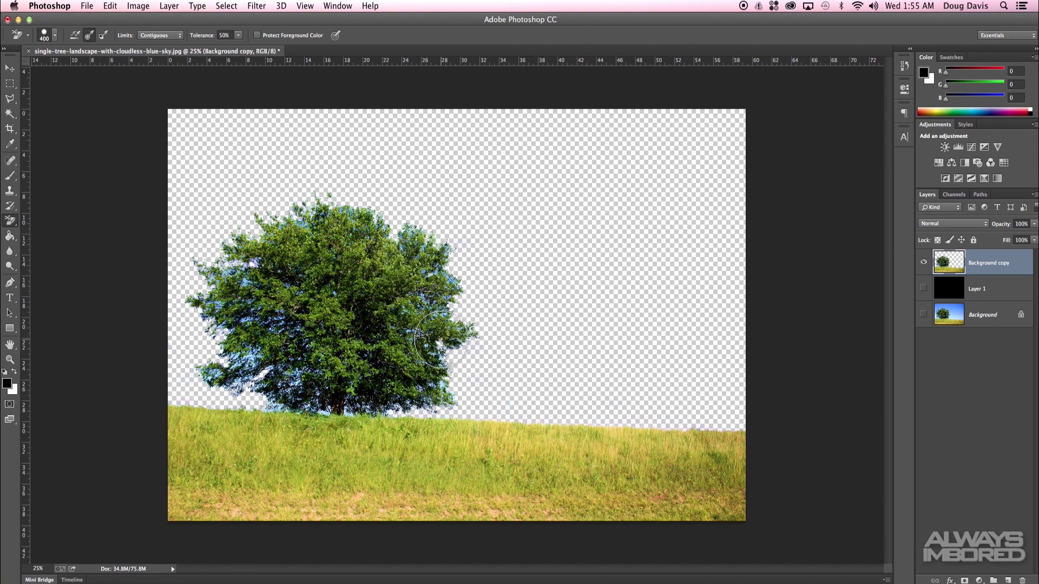
Try erasing inside the right foliage with light blue sky sampled as the foreground color, undoing the stroke.
{"action": "key", "text": "super+plus"}
{"action": "key", "text": "super+plus"}
{"action": "key", "text": "super+plus"}
{"action": "key", "text": "super+plus"}
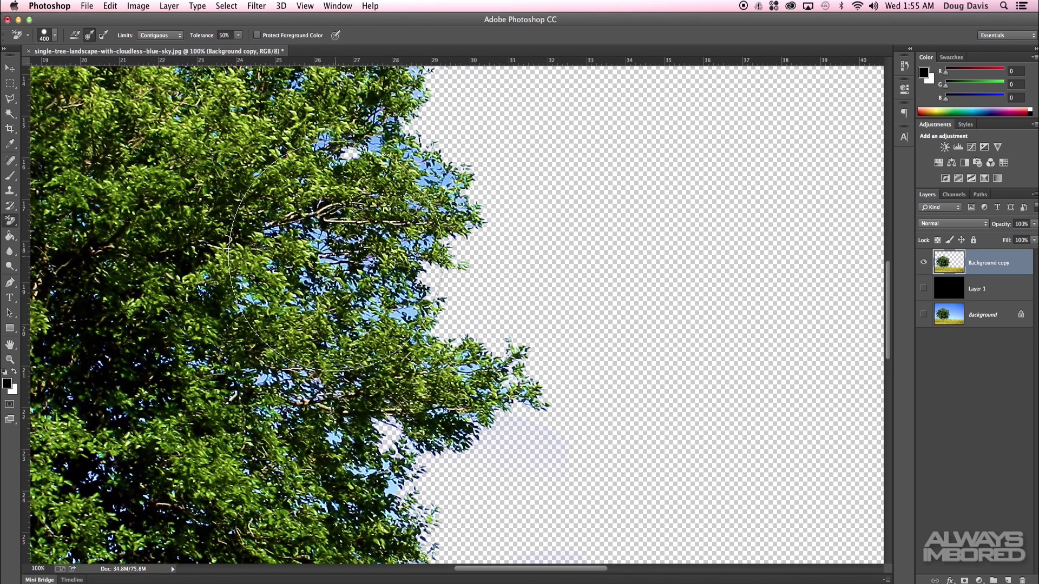
{"action": "key", "text": "super+minus"}
{"action": "key", "text": "super+plus"}
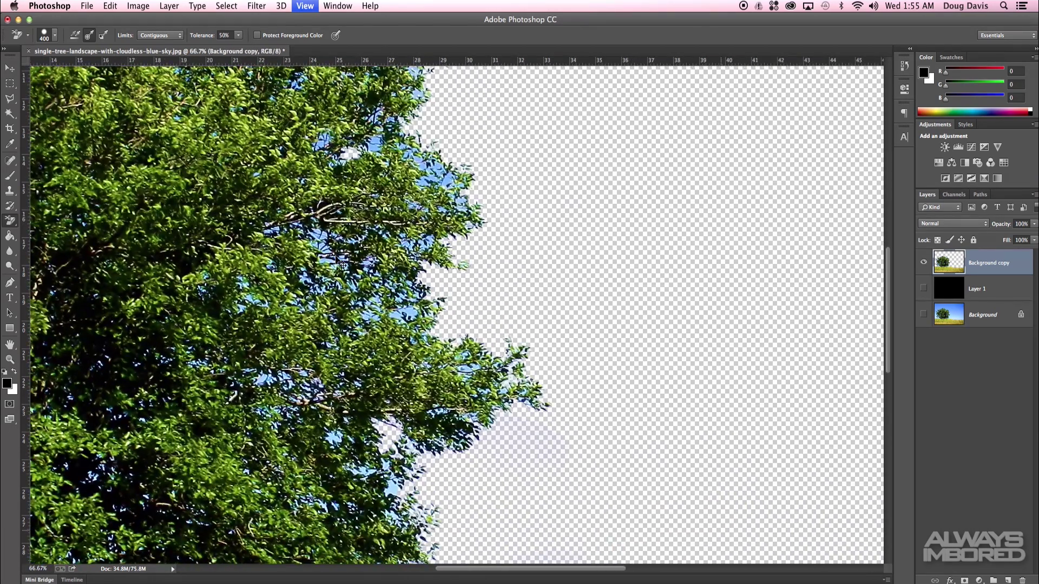
{"action": "mouse_move", "coordinate": [343, 284]}
{"action": "left_mouse_down"}
{"action": "mouse_move", "coordinate": [496, 243]}
{"action": "mouse_move", "coordinate": [455, 271]}
{"action": "left_mouse_up"}
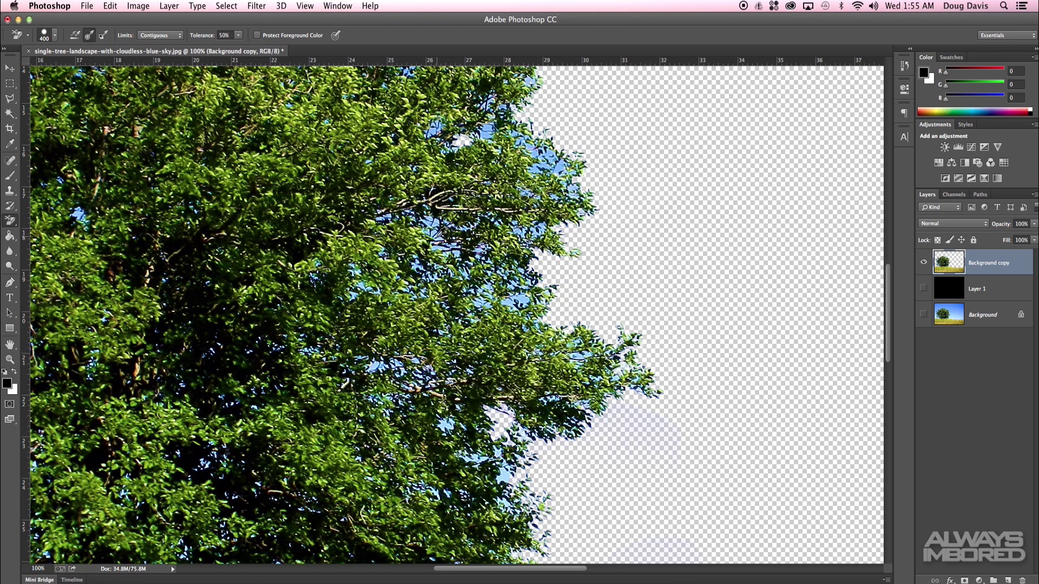
{"action": "left_click", "coordinate": [435, 230], "text": "alt"}
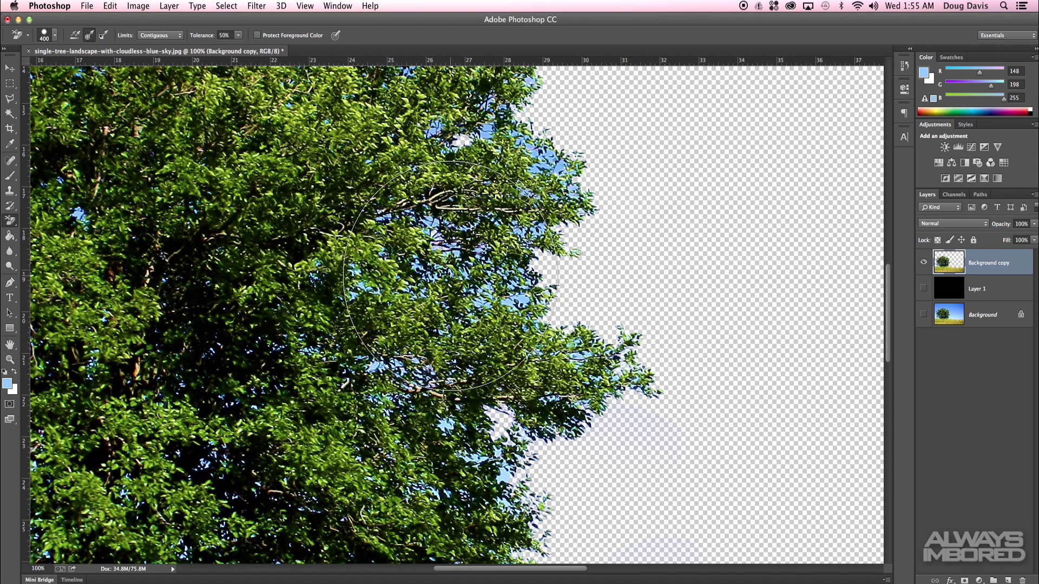
{"action": "left_click", "coordinate": [372, 261]}
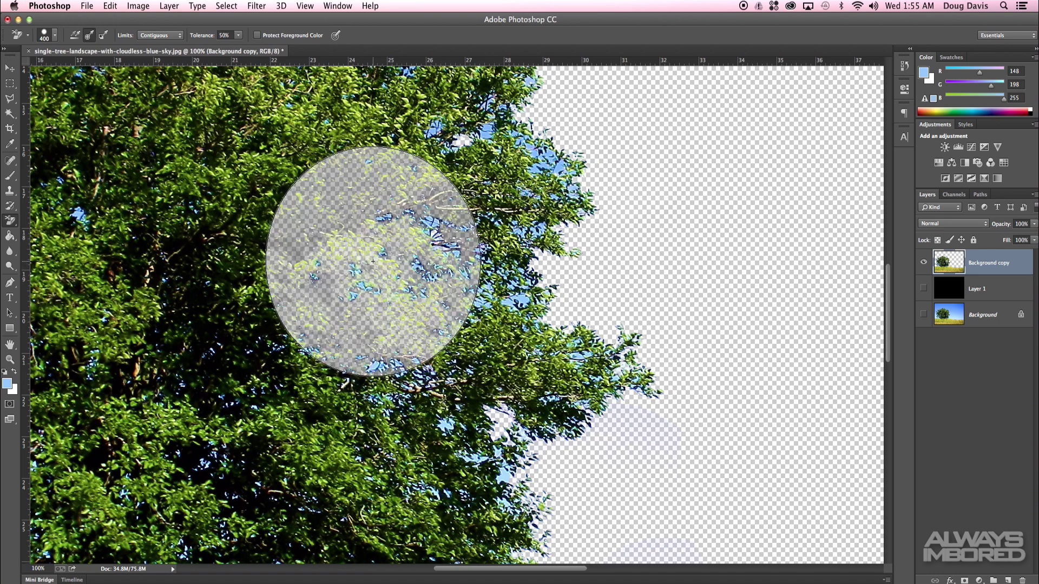
{"action": "key", "text": "super+z"}
Set the eraser tolerance to 75% and try it on the sky patches at the foliage's right edge, undoing the last stroke.
{"action": "right_click", "coordinate": [416, 252]}
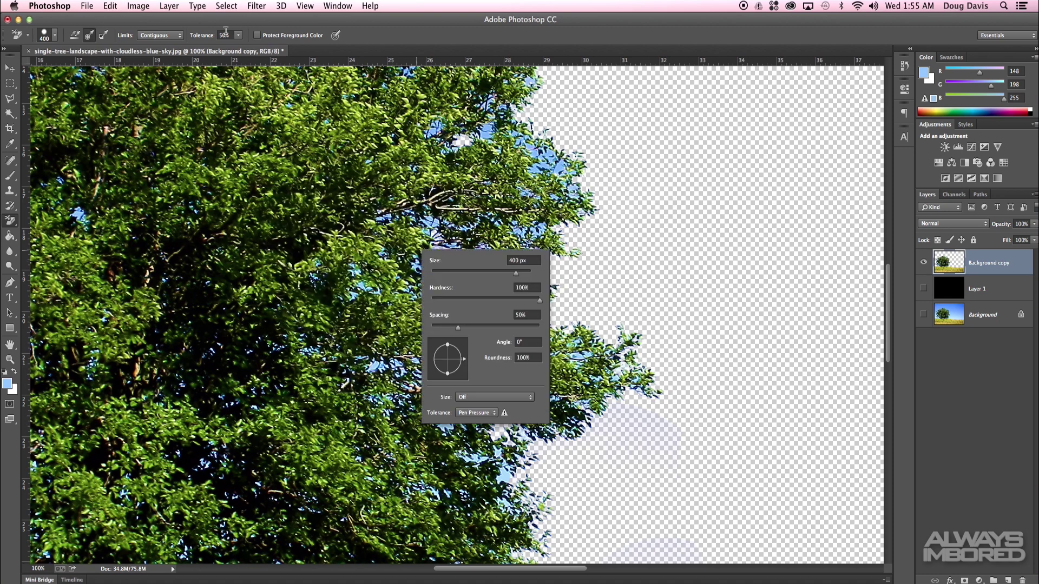
{"action": "left_click", "coordinate": [385, 22]}
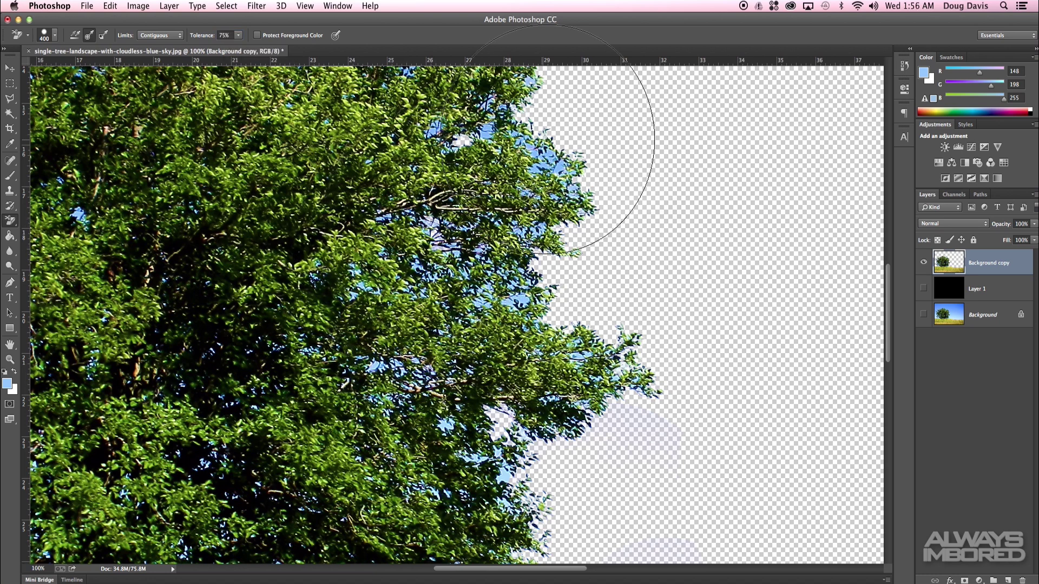
{"action": "left_click", "coordinate": [536, 153]}
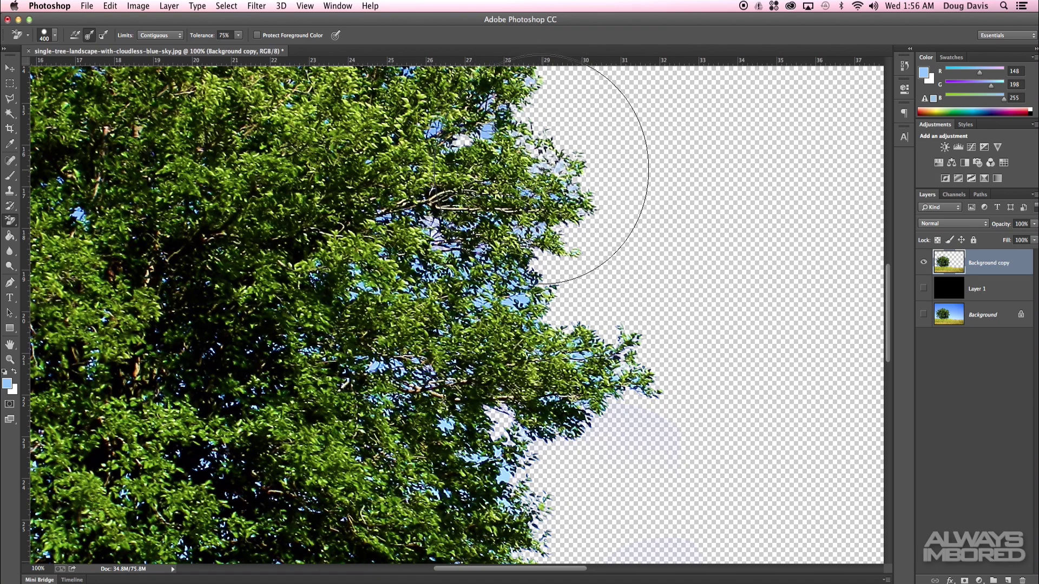
{"action": "key", "text": "super+plus"}
{"action": "key", "text": "super+plus"}
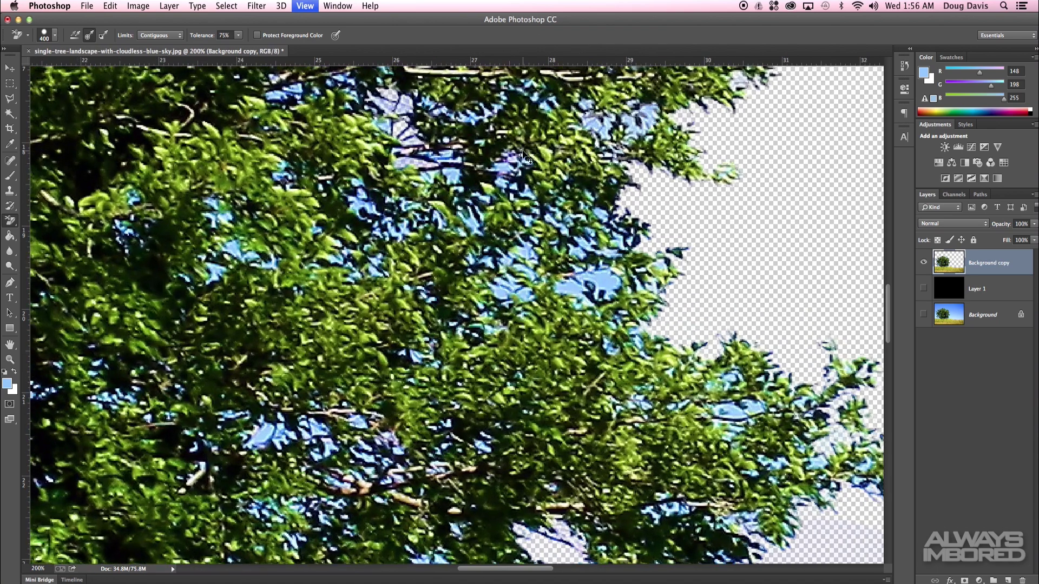
{"action": "left_click_drag", "start_coordinate": [524, 154], "coordinate": [466, 324]}
{"action": "key", "text": "super+minus"}
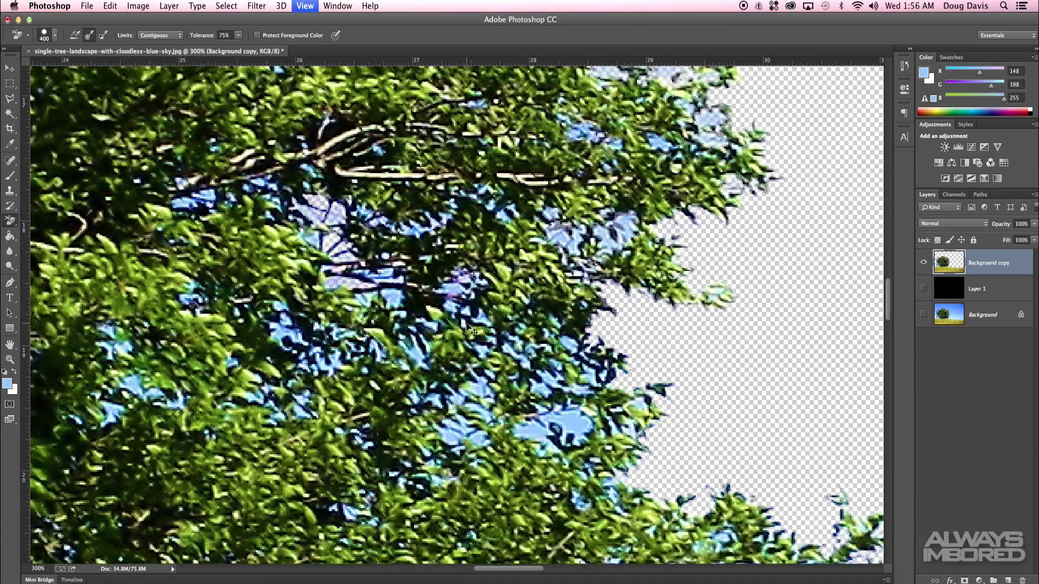
{"action": "mouse_move", "coordinate": [538, 211]}
{"action": "left_mouse_down"}
{"action": "mouse_move", "coordinate": [460, 367]}
{"action": "mouse_move", "coordinate": [451, 338]}
{"action": "left_mouse_up"}
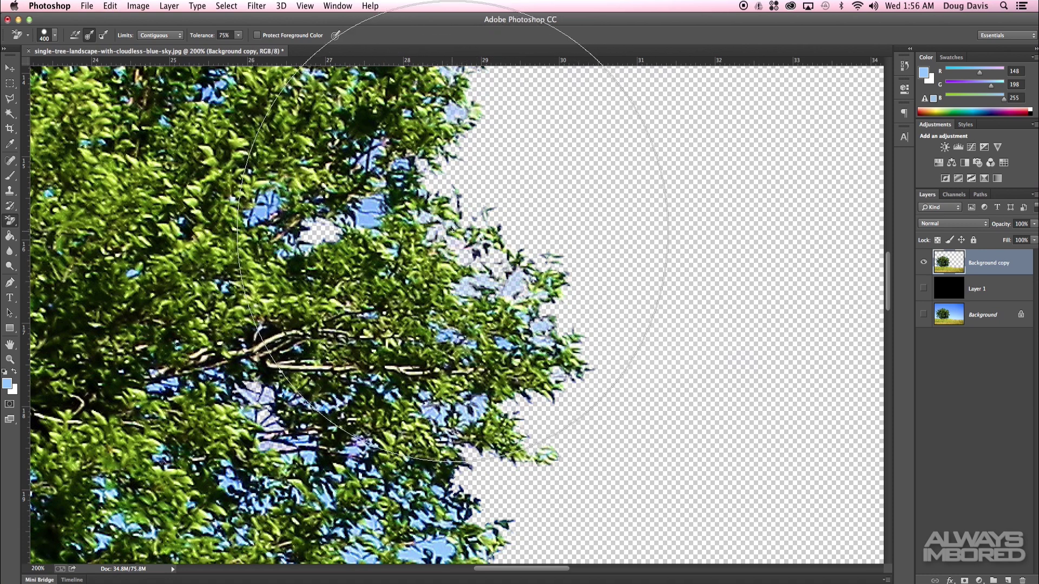
{"action": "key", "text": "super+z"}
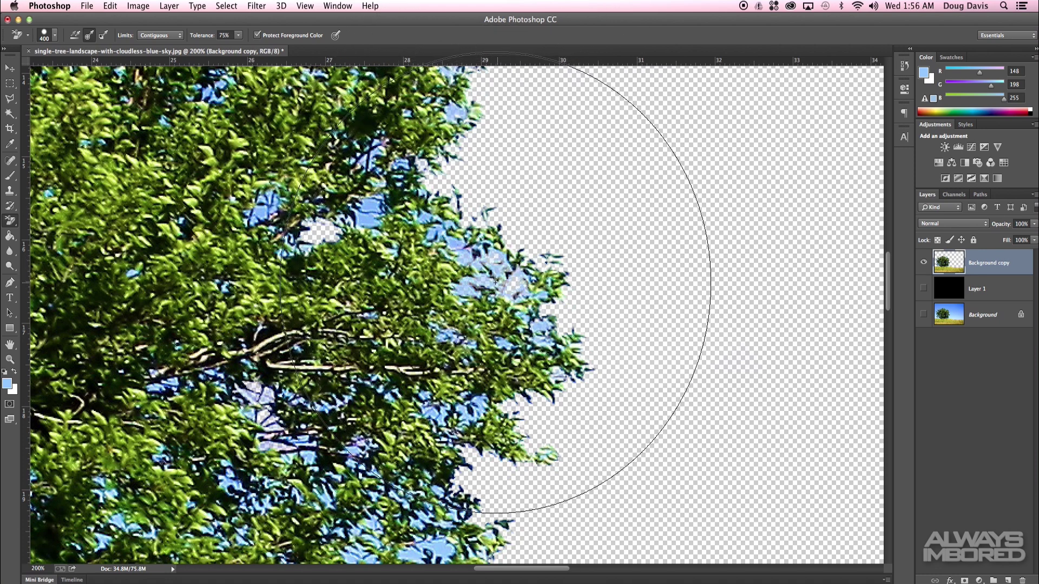
Erase the right foliage's sky patches using Discontiguous limits and a protected light blue foreground color sampled between the leaves.
{"action": "left_click", "coordinate": [481, 281], "text": "alt"}
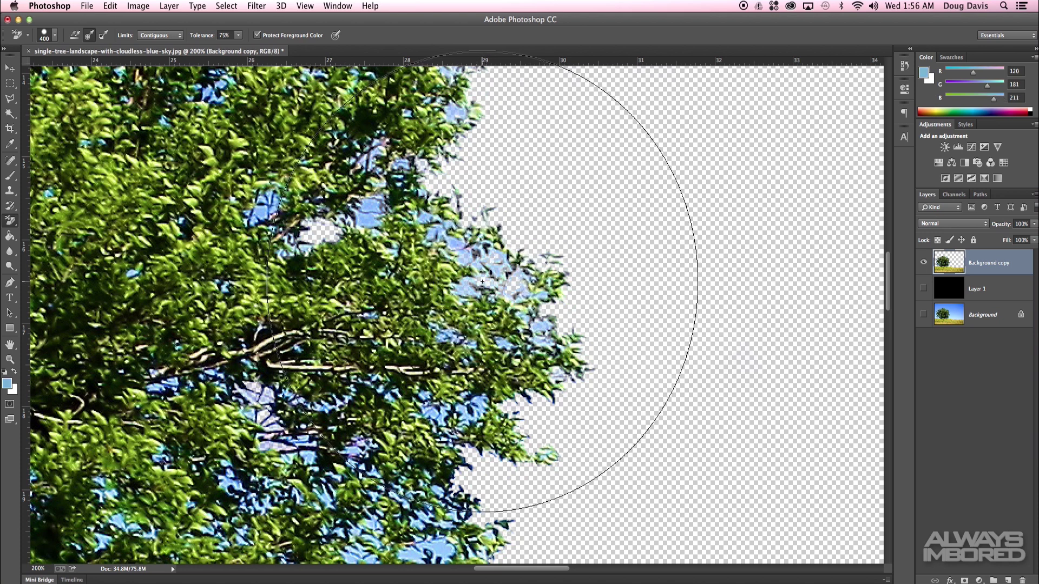
{"action": "left_click", "coordinate": [494, 267], "text": "alt"}
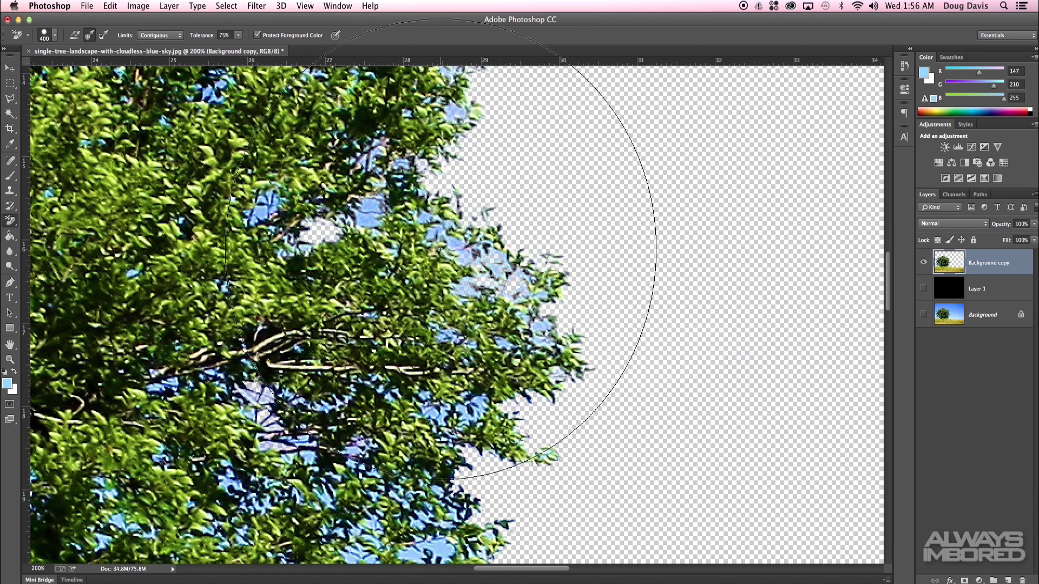
{"action": "left_click", "coordinate": [156, 36]}
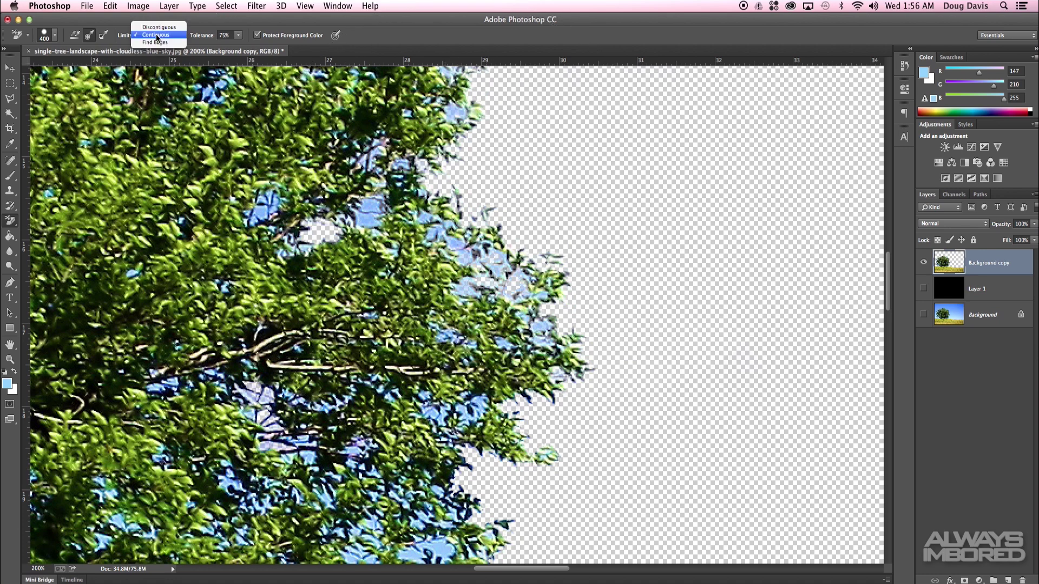
{"action": "left_click", "coordinate": [177, 29]}
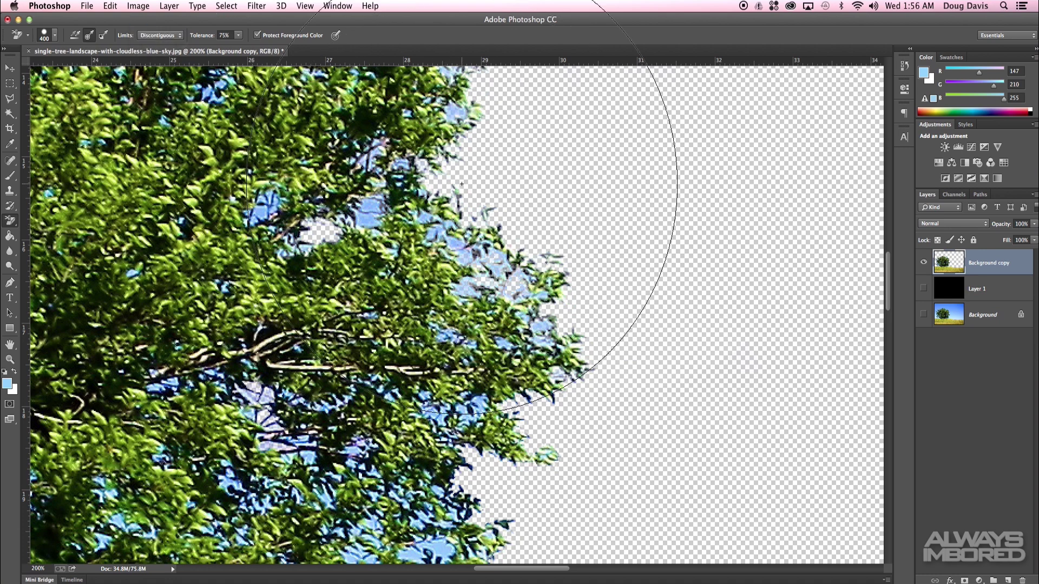
{"action": "left_click", "coordinate": [453, 241]}
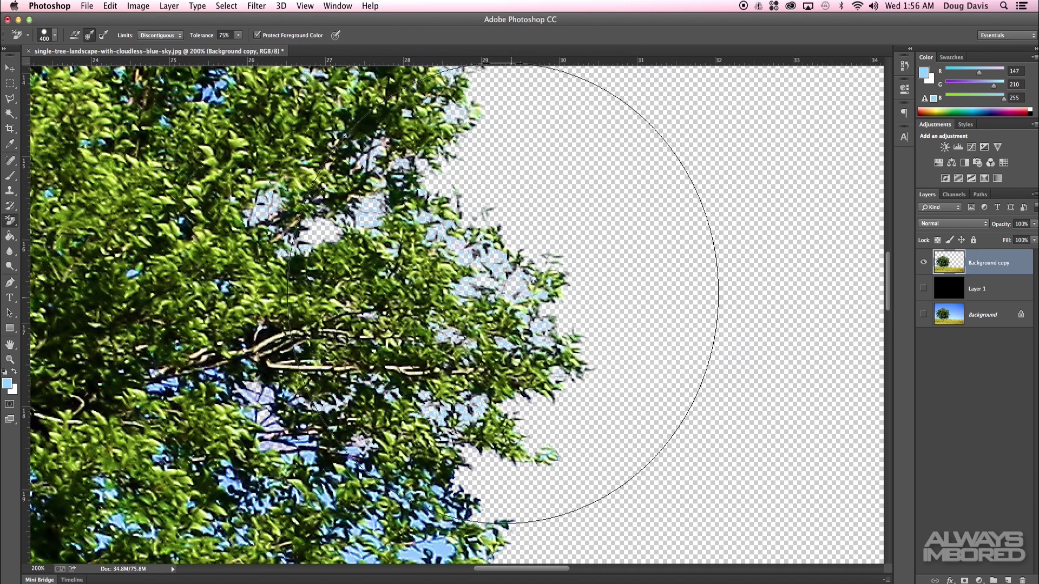
Erase the blue sky showing through the leaves along the upper-left side of the tree.
{"action": "key", "text": "super+minus"}
{"action": "key", "text": "super+minus"}
{"action": "key", "text": "super+minus"}
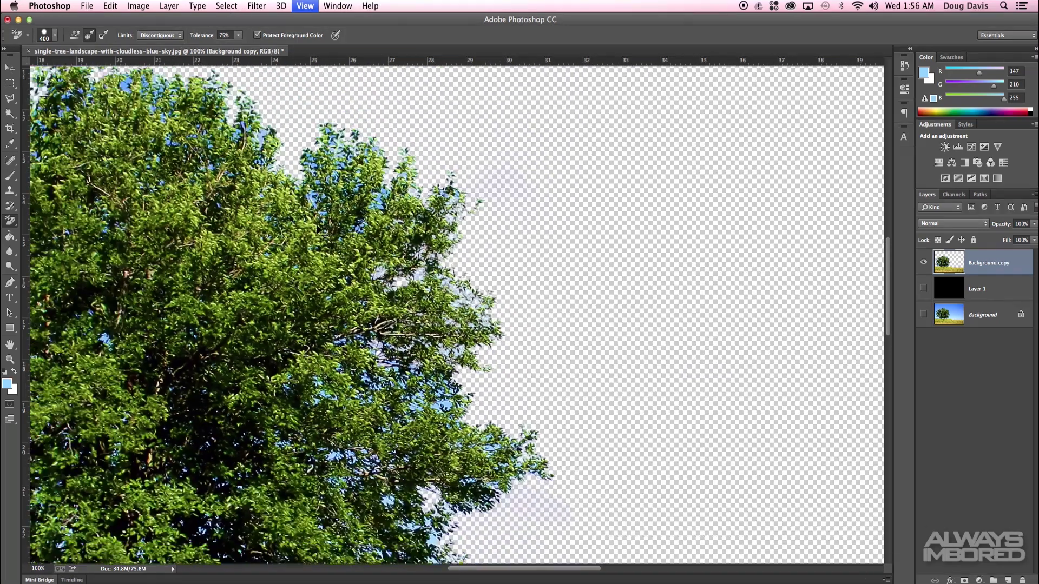
{"action": "mouse_move", "coordinate": [308, 380]}
{"action": "left_mouse_down"}
{"action": "mouse_move", "coordinate": [515, 278]}
{"action": "mouse_move", "coordinate": [527, 287]}
{"action": "mouse_move", "coordinate": [659, 271]}
{"action": "left_mouse_up"}
{"action": "key", "text": "super+plus"}
{"action": "key", "text": "super+plus"}
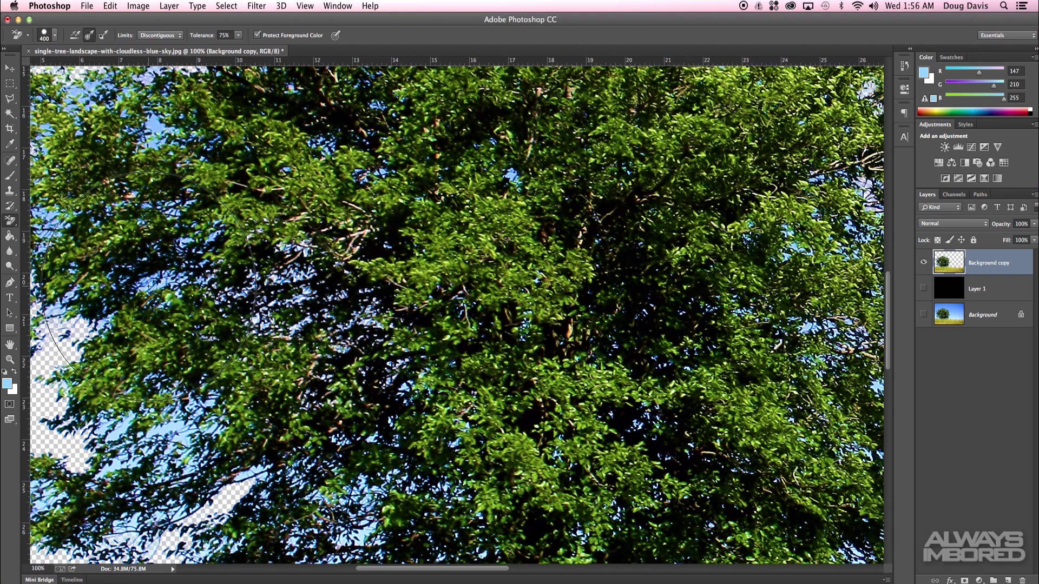
{"action": "left_click", "coordinate": [154, 125]}
{"action": "left_click_drag", "start_coordinate": [153, 125], "coordinate": [270, 161]}
{"action": "left_click", "coordinate": [145, 150]}
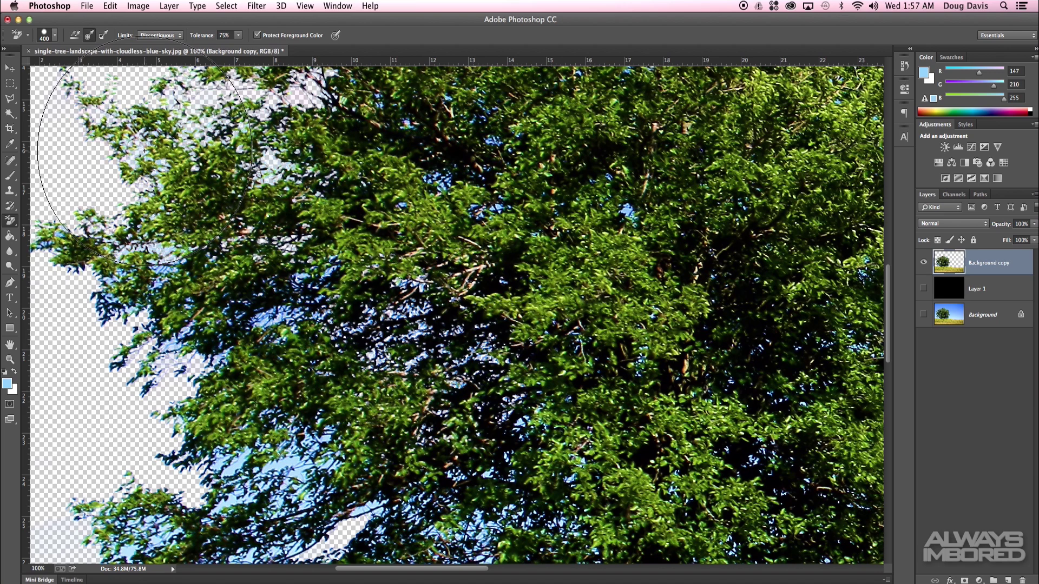
{"action": "left_click_drag", "start_coordinate": [164, 252], "coordinate": [190, 190]}
{"action": "left_click", "coordinate": [137, 222]}
Erase the sky patches among the tree's lower-left branches and around the base of the trunk.
{"action": "left_click_drag", "start_coordinate": [293, 473], "coordinate": [194, 367]}
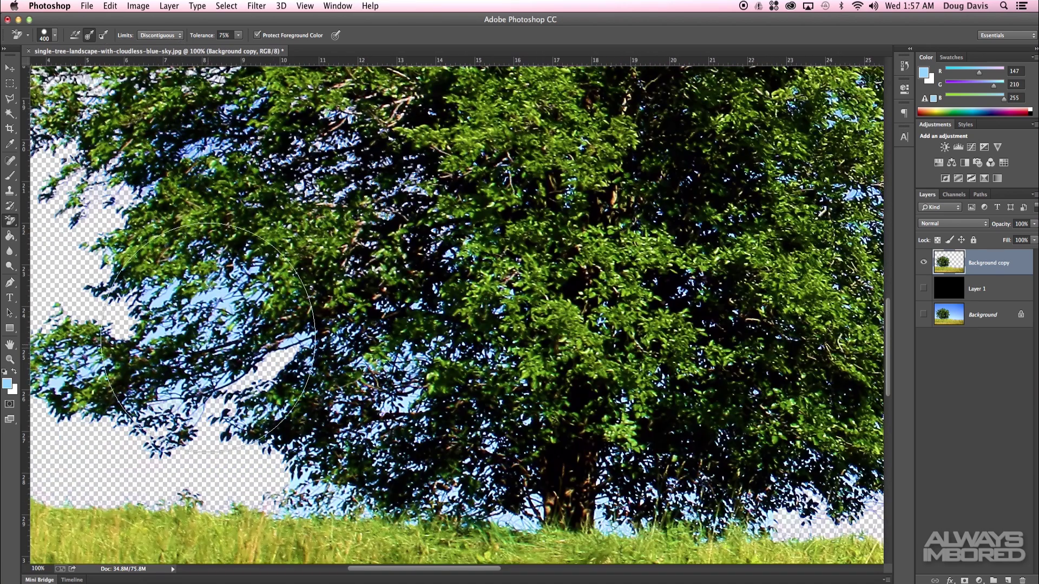
{"action": "left_click", "coordinate": [217, 301]}
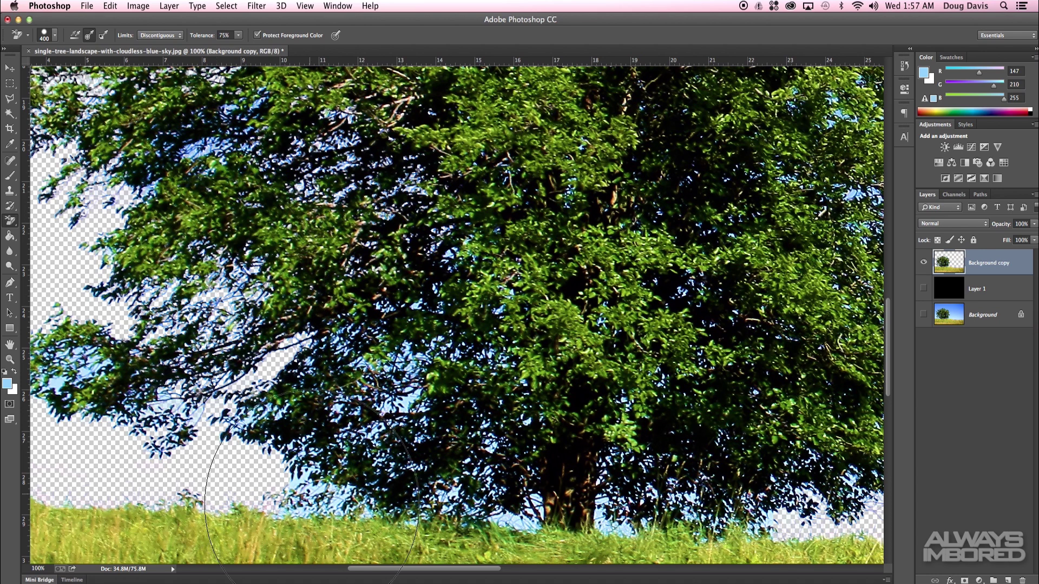
{"action": "left_click", "coordinate": [308, 473]}
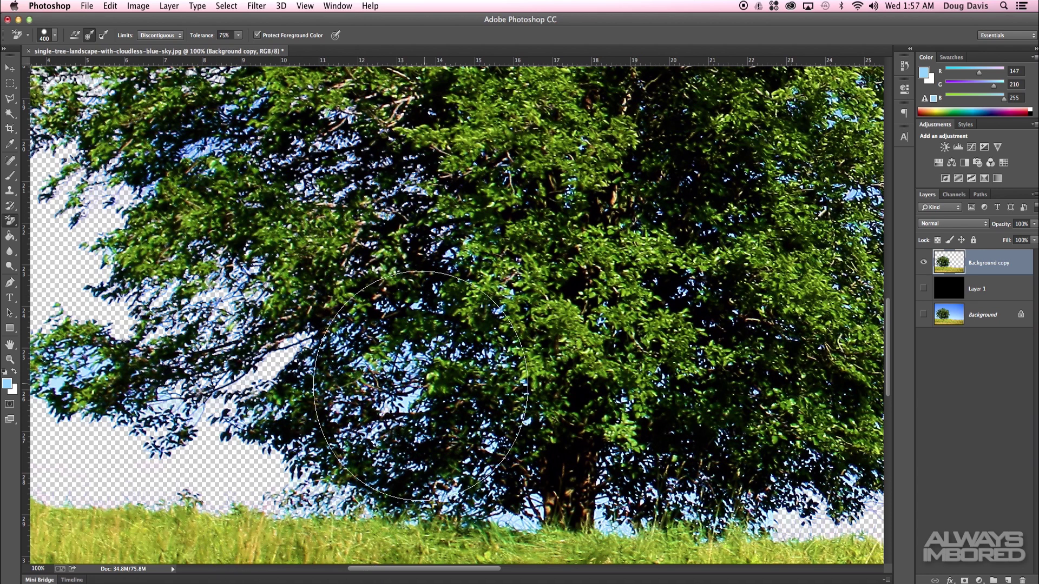
{"action": "left_click", "coordinate": [405, 407]}
{"action": "left_click", "coordinate": [515, 520]}
Bring the cloudy blue sky image into the document as a new layer and move it toward the middle of the canvas.
{"action": "key", "text": "super+minus"}
{"action": "key", "text": "super+minus"}
{"action": "key", "text": "super+minus"}
{"action": "key", "text": "super+minus"}
{"action": "key", "text": "super+minus"}
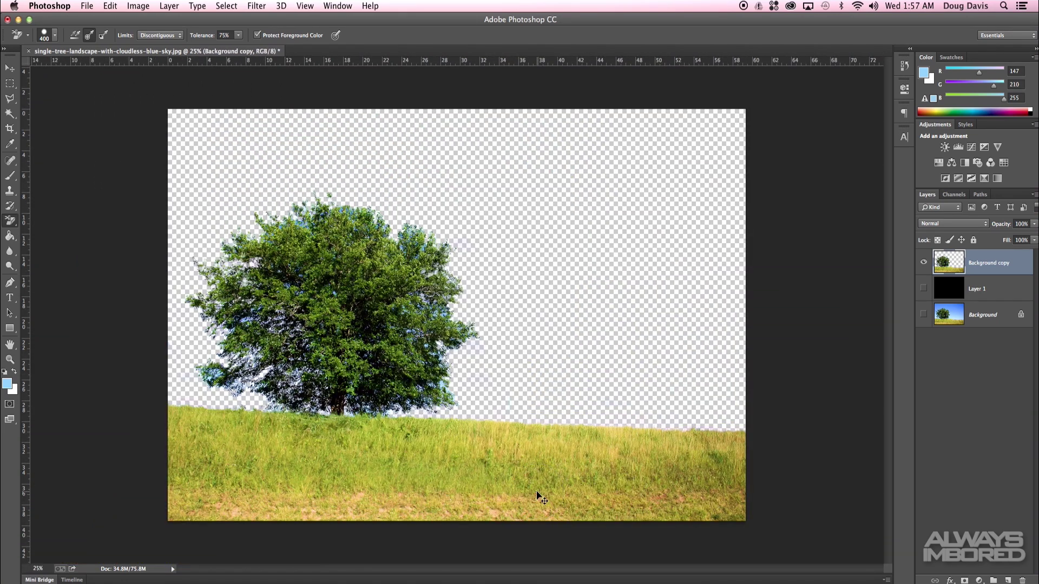
{"action": "key", "text": "super+0"}
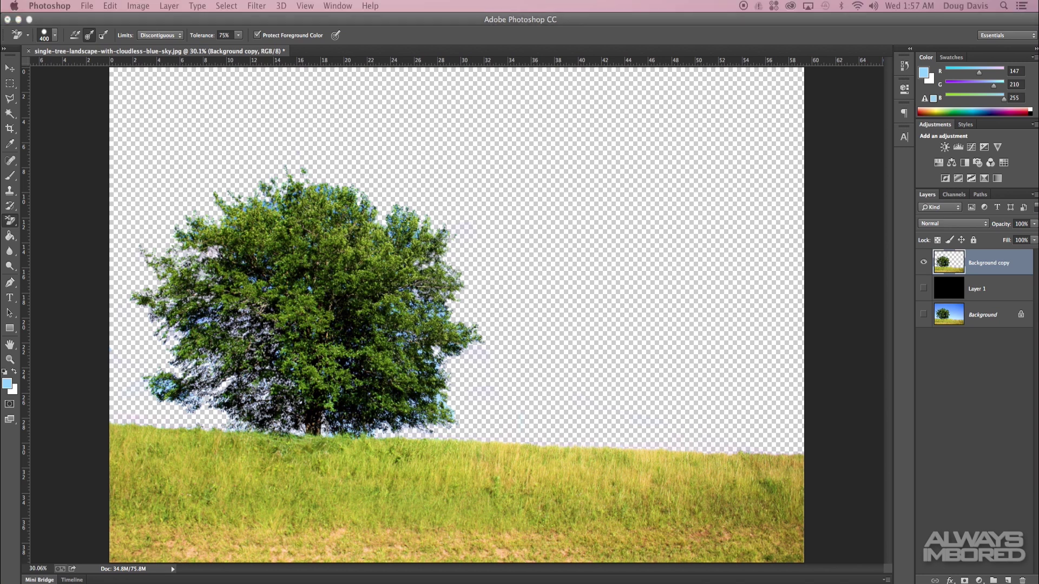
{"action": "left_click_drag", "start_coordinate": [0, 98], "coordinate": [354, 111]}
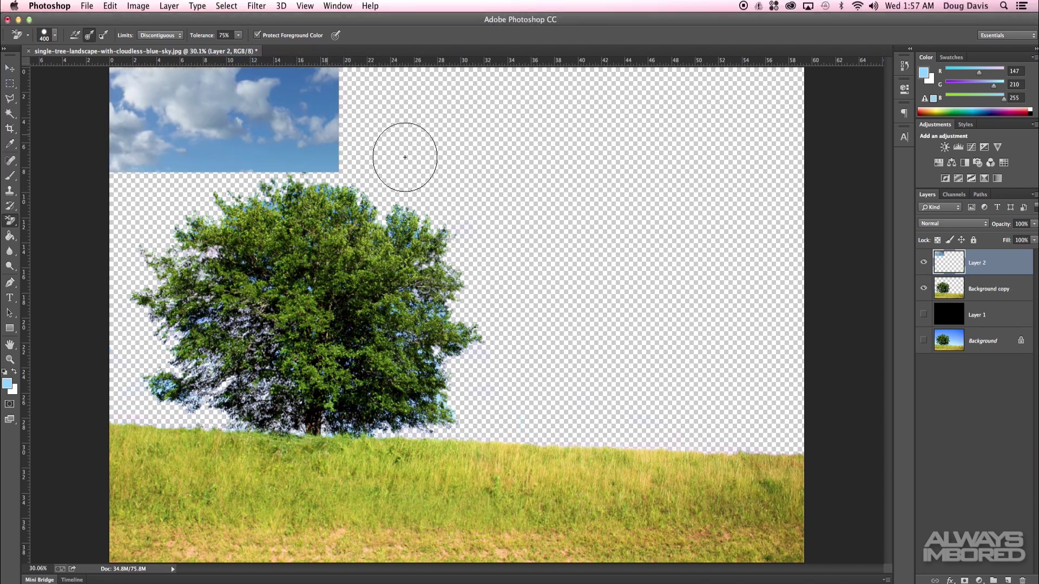
{"action": "left_click", "coordinate": [10, 69]}
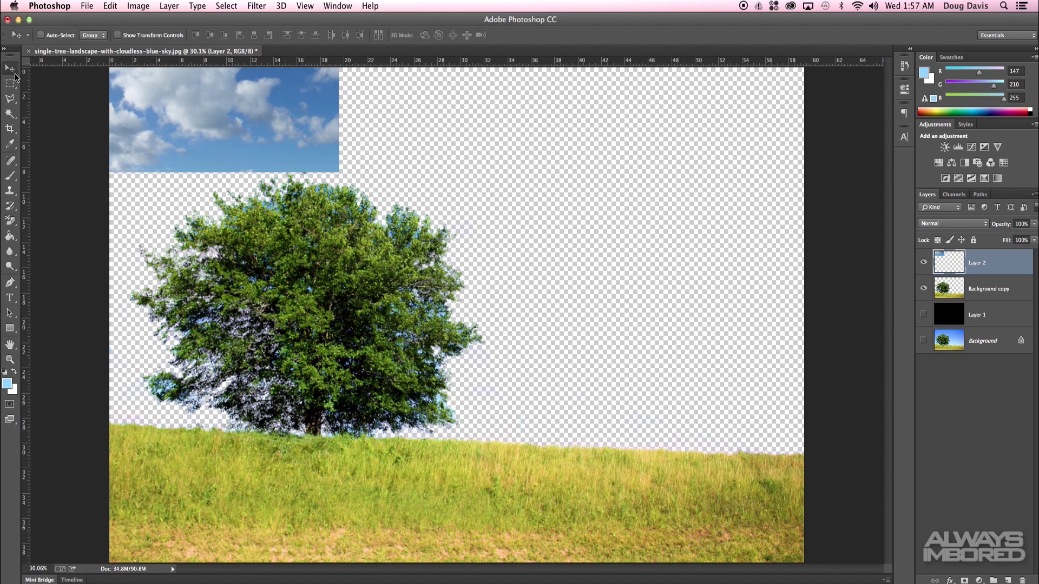
{"action": "left_click_drag", "start_coordinate": [263, 156], "coordinate": [487, 300]}
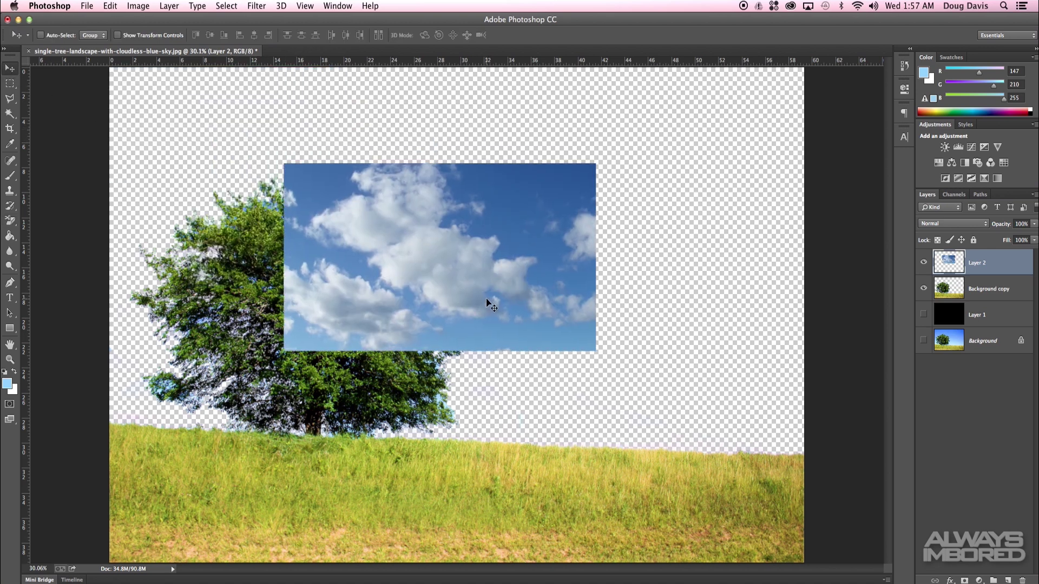
Scale the cloudy sky to about 238.5% and place its layer directly below the Background copy layer.
{"action": "key", "text": "super+t"}
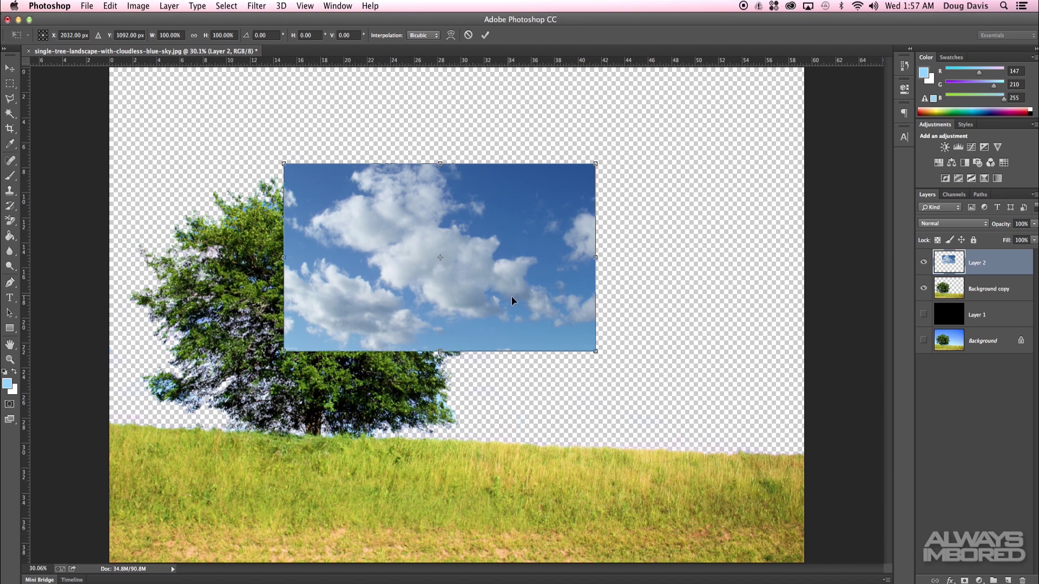
{"action": "left_click_drag", "start_coordinate": [596, 163], "coordinate": [810, 37]}
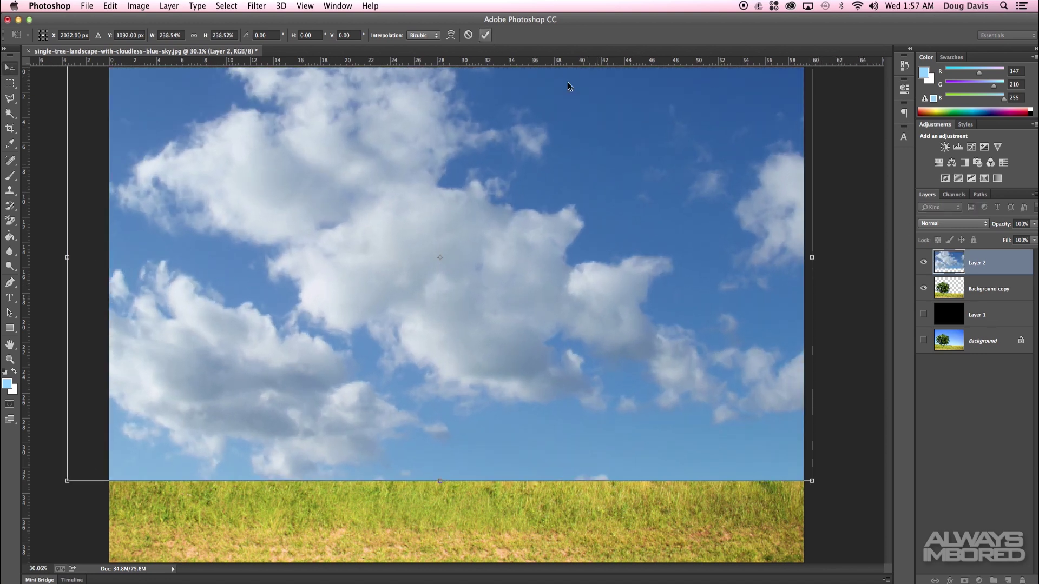
{"action": "left_click_drag", "start_coordinate": [994, 285], "coordinate": [996, 298]}
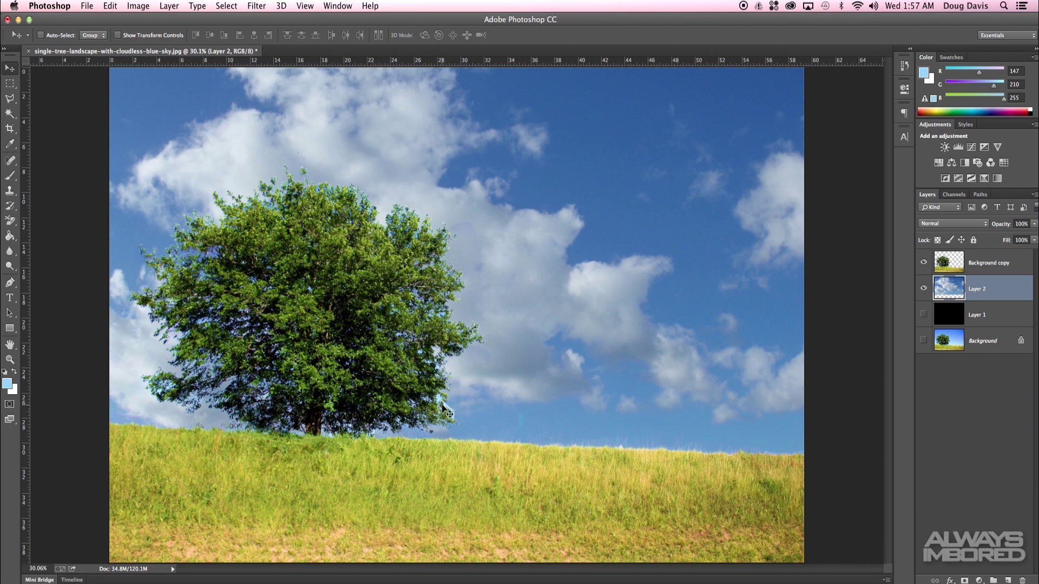
Erase the leftover sky just right of the tree's base on the Background copy layer with the Background Eraser.
{"action": "key", "text": "e"}
{"action": "left_click", "coordinate": [955, 265]}
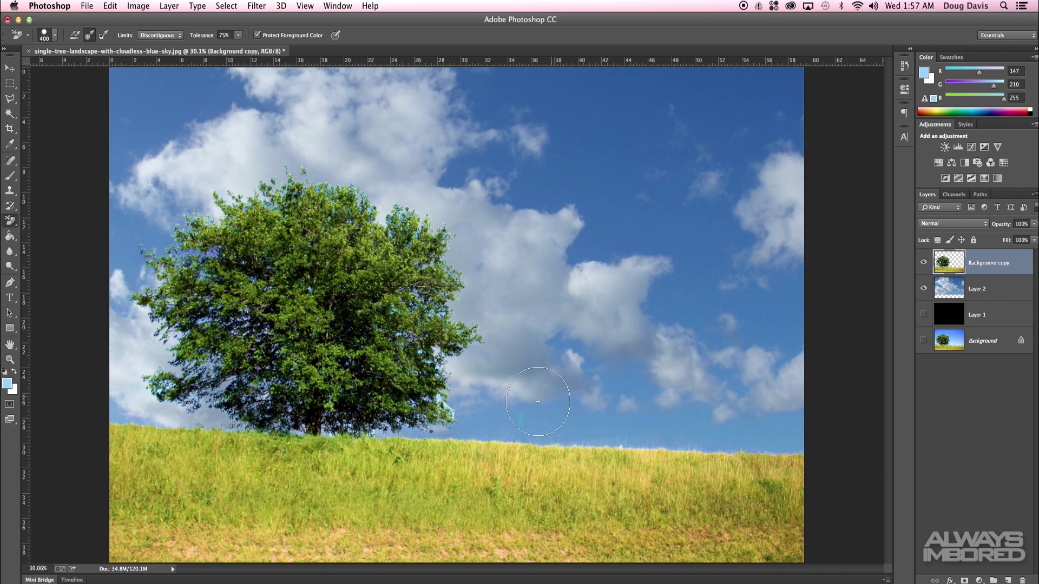
{"action": "mouse_move", "coordinate": [451, 410]}
{"action": "left_mouse_down"}
{"action": "mouse_move", "coordinate": [435, 398]}
{"action": "mouse_move", "coordinate": [410, 422]}
{"action": "mouse_move", "coordinate": [485, 427]}
{"action": "left_mouse_up"}
Bring the dramatic dark-blue storm cloud image into the document as a new layer.
{"action": "key", "text": "super+minus"}
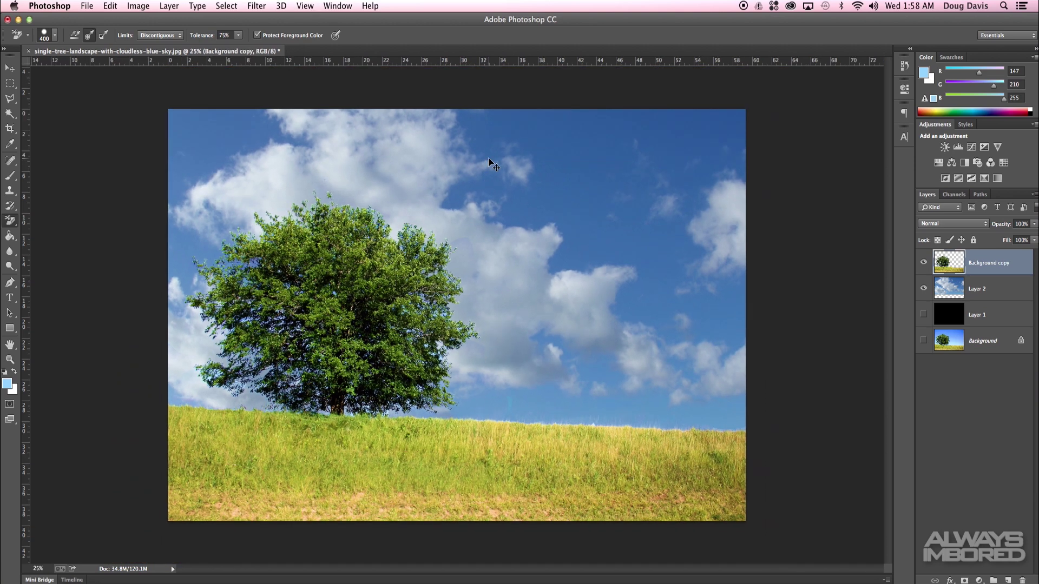
{"action": "left_click", "coordinate": [10, 68]}
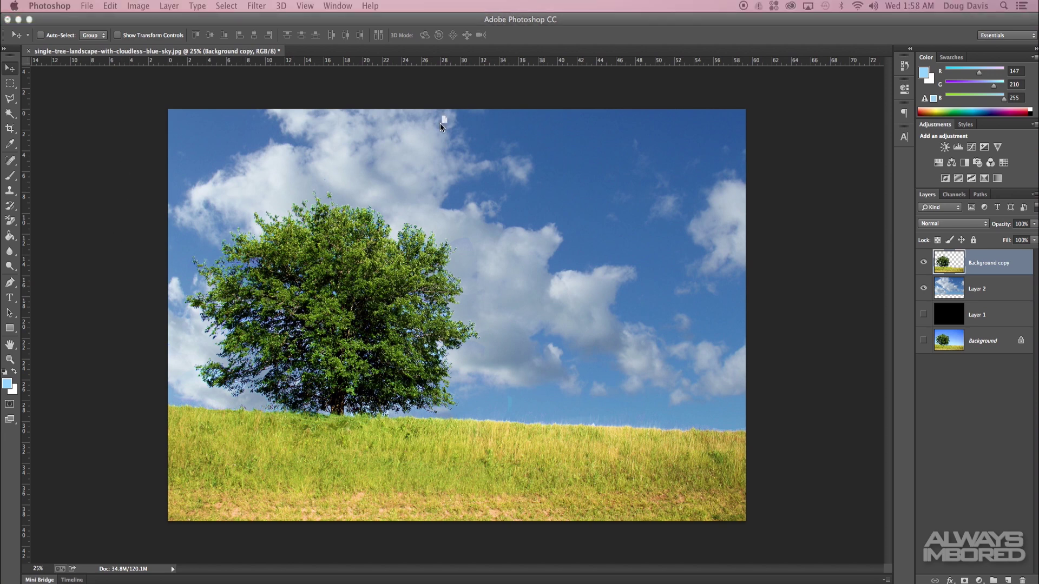
{"action": "left_click_drag", "start_coordinate": [494, 179], "coordinate": [494, 180]}
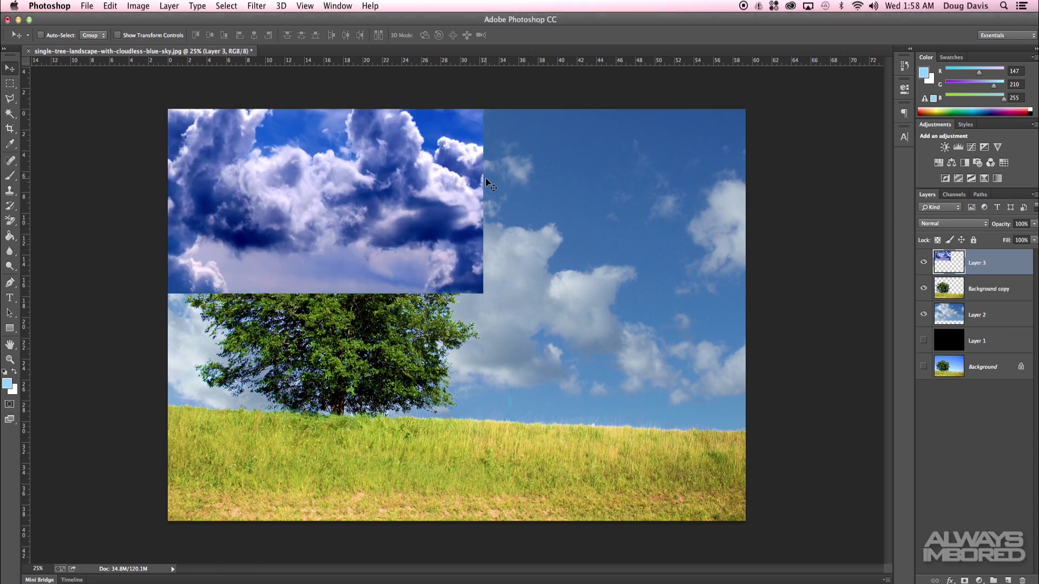
Enlarge the storm cloud image to fill the sky area and place its layer directly below the Background copy layer.
{"action": "left_click_drag", "start_coordinate": [483, 293], "coordinate": [666, 423]}
{"action": "left_click_drag", "start_coordinate": [510, 282], "coordinate": [647, 328]}
{"action": "left_click", "coordinate": [487, 35]}
{"action": "left_click_drag", "start_coordinate": [1002, 265], "coordinate": [1004, 301]}
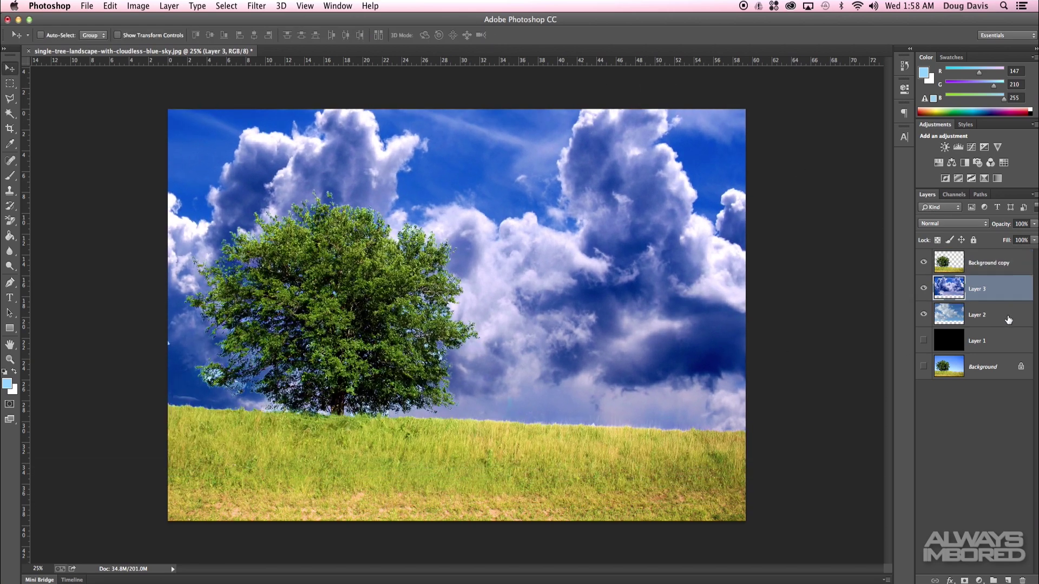
Toggle the storm cloud layer's visibility to compare the two replacement skies, leaving it visible.
{"action": "left_click", "coordinate": [924, 289]}
{"action": "left_click", "coordinate": [924, 288]}
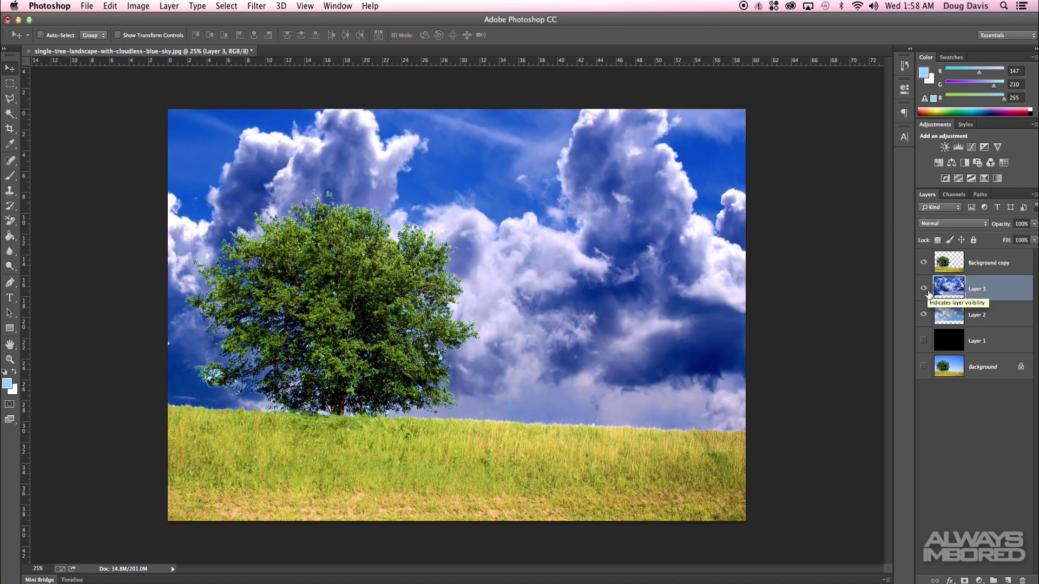